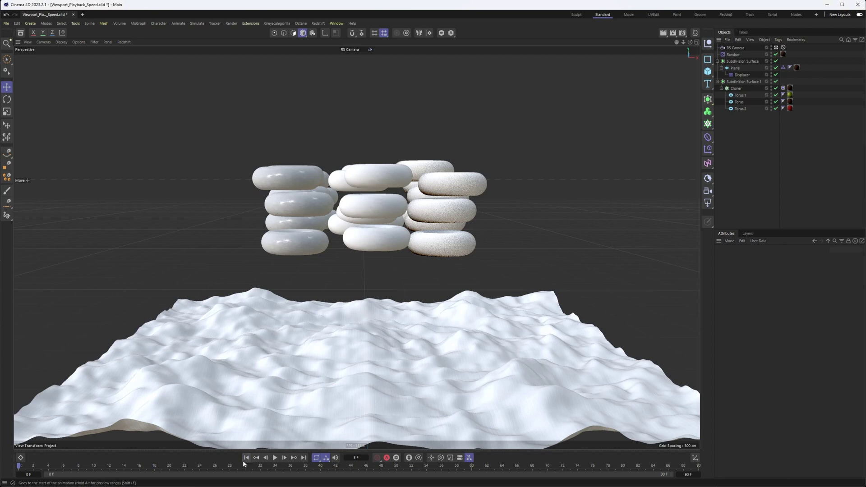
# Step: Turn off material display in the viewport and play the cloth simulation up to about frame 79
pyautogui.click(79, 42)
pyautogui.click(84, 181)
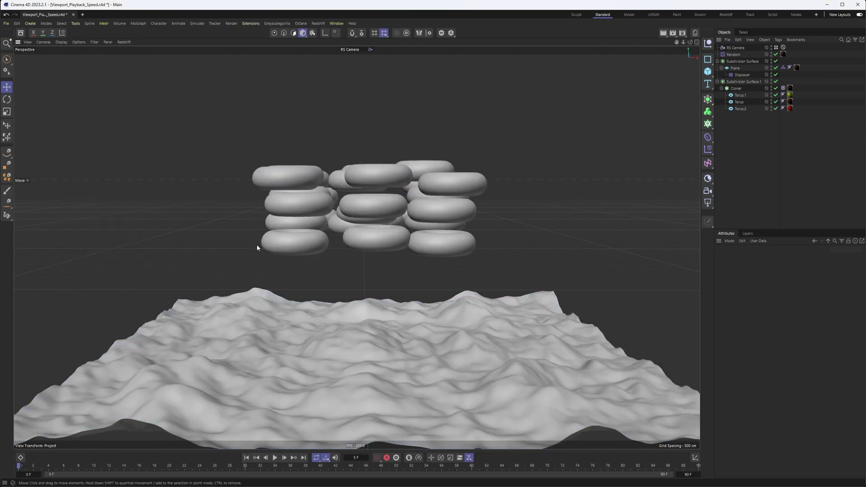
pyautogui.click(275, 458)
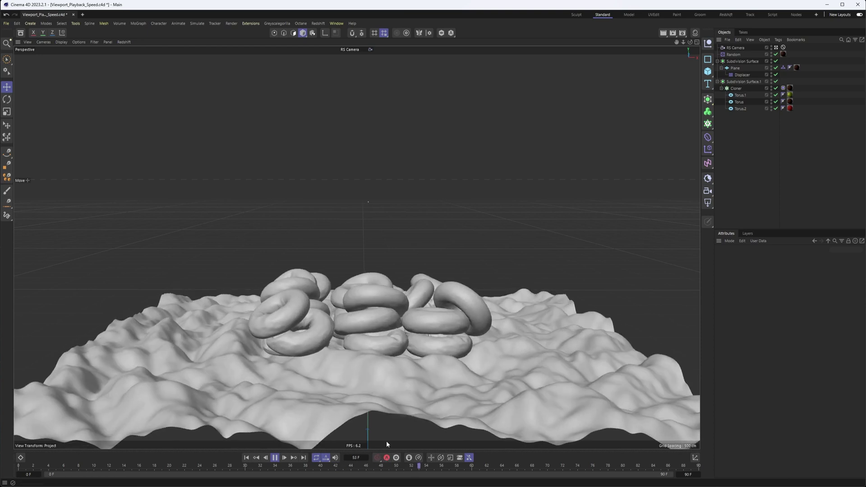
pyautogui.click(277, 458)
# Step: Check the cache settings of the Cloner's Cloth tag and the properties of Subdivision Surface.1
pyautogui.click(783, 88)
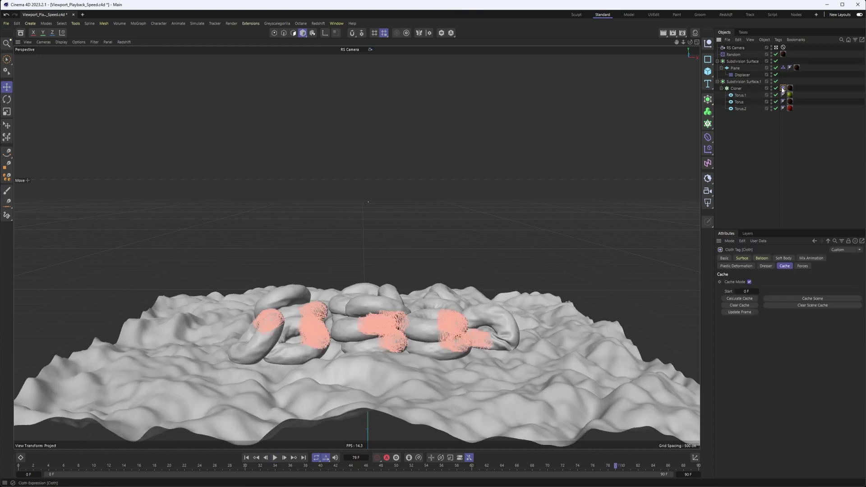
pyautogui.click(415, 227)
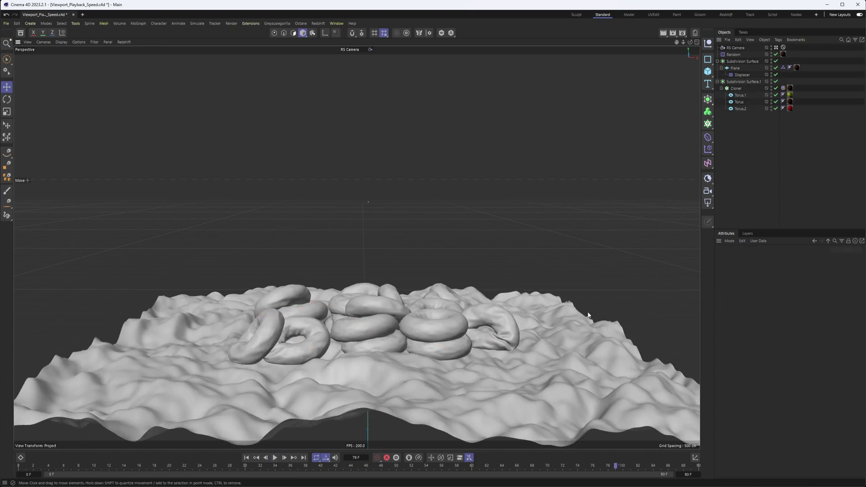
pyautogui.click(746, 82)
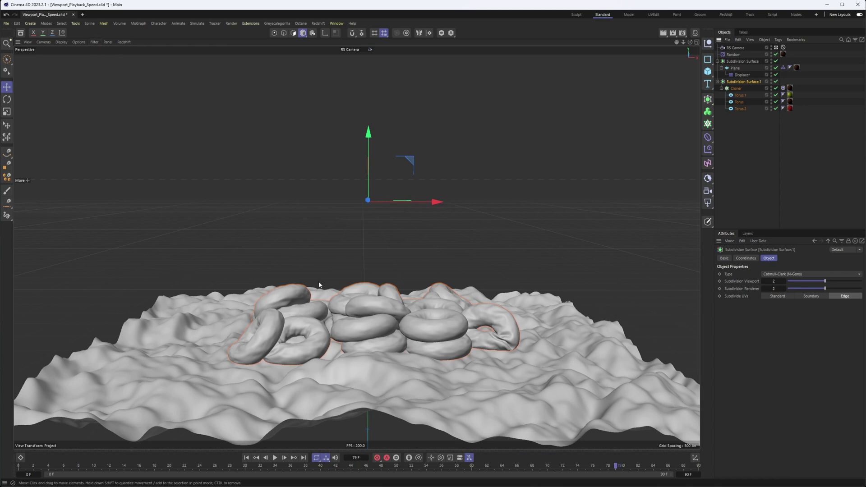
# Step: Turn viewport material display back on and clear the object selection
pyautogui.click(78, 42)
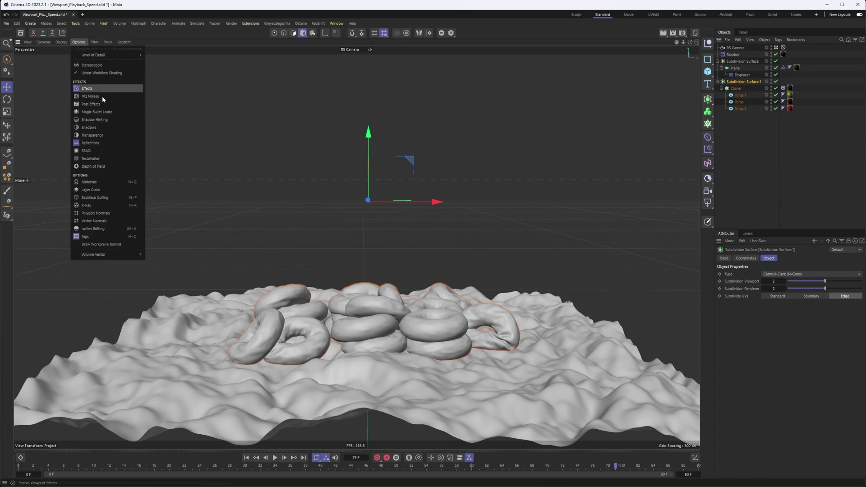
pyautogui.click(108, 182)
pyautogui.click(340, 194)
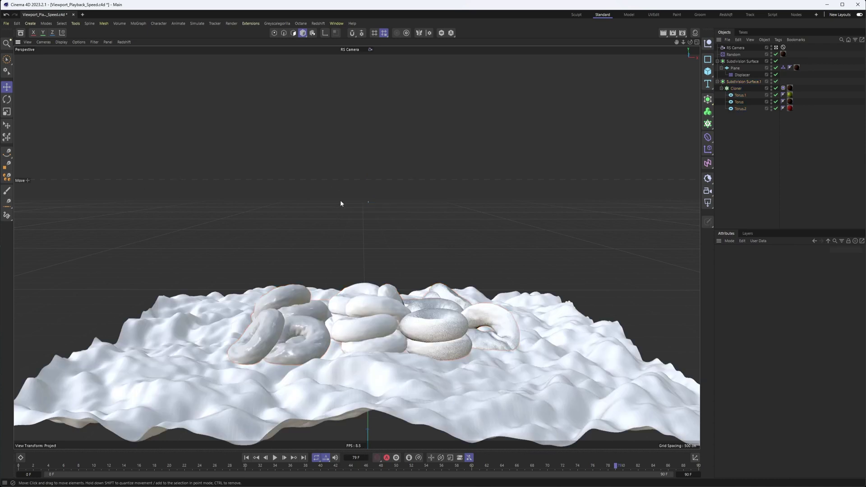
# Step: Leave the RS Camera for the default camera and examine the torus materials up close from several angles
pyautogui.click(776, 47)
pyautogui.scroll(10, 416, 240)
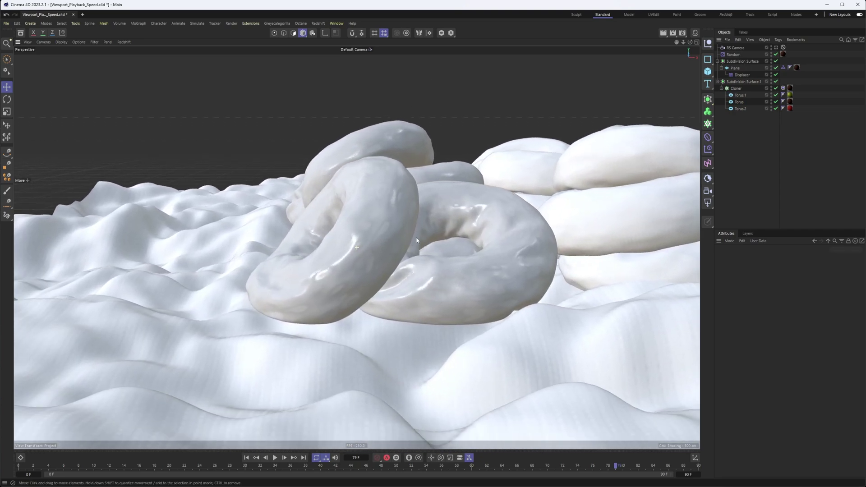
pyautogui.keyDown('alt'); pyautogui.moveTo(416, 241); pyautogui.dragTo(284, 309); pyautogui.keyUp('alt')
pyautogui.keyDown('alt'); pyautogui.moveTo(549, 211); pyautogui.dragTo(529, 219); pyautogui.keyUp('alt')
pyautogui.keyDown('alt'); pyautogui.moveTo(373, 273); pyautogui.dragTo(478, 282); pyautogui.keyUp('alt')
# Step: Show the Material Manager and inspect the green Fabric Satin 001 and brown Curtain Thick 001 materials
pyautogui.click(695, 33)
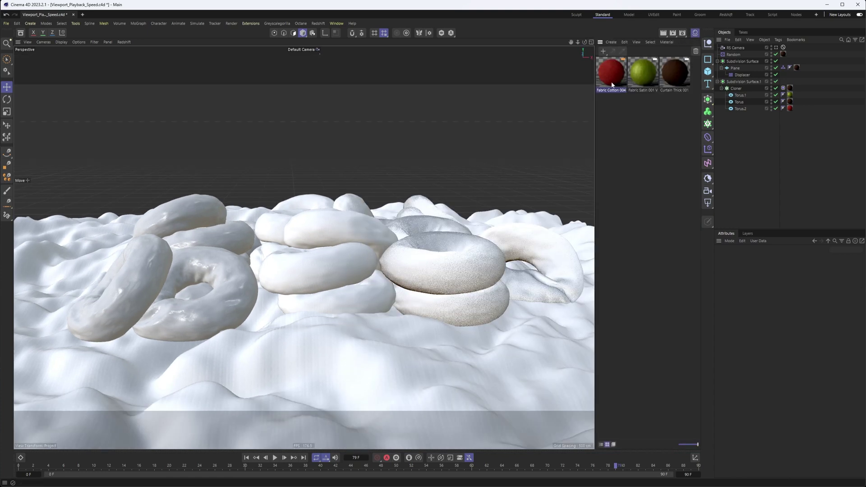
pyautogui.click(648, 80)
pyautogui.click(675, 79)
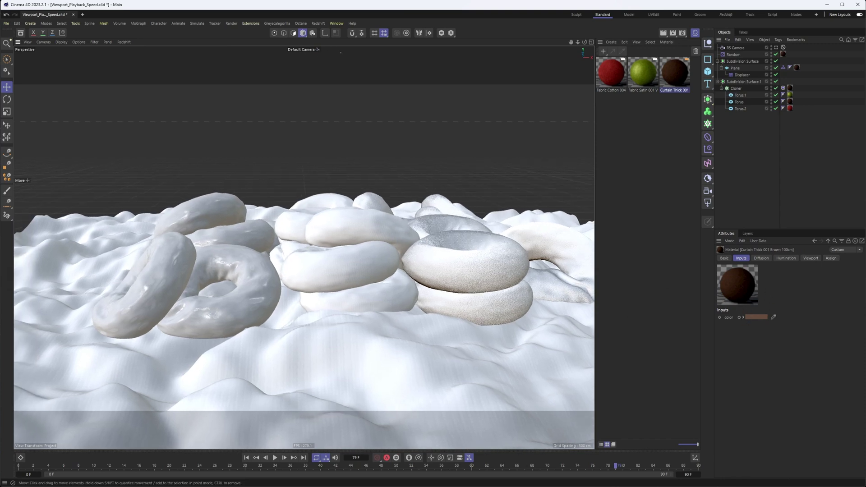
# Step: Switch to the Cinema 4D 2024 window and turn on material display in the viewport
pyautogui.hotkey('alt', 'Tab')
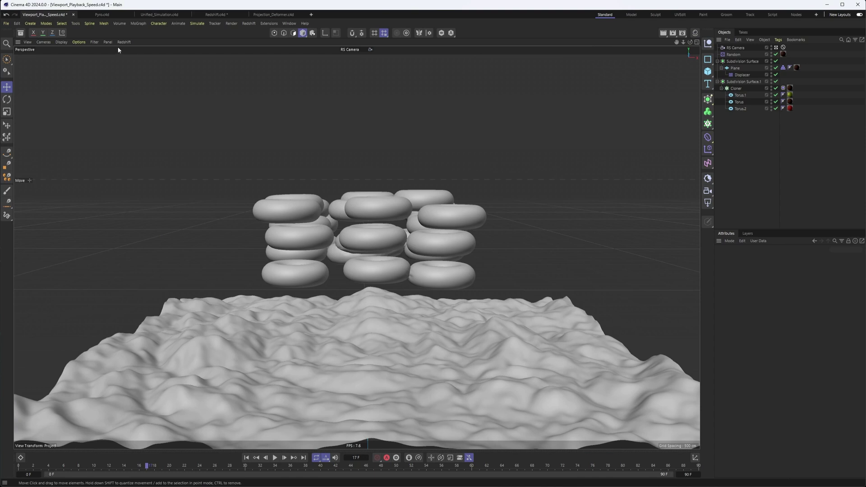
pyautogui.click(79, 42)
pyautogui.click(99, 181)
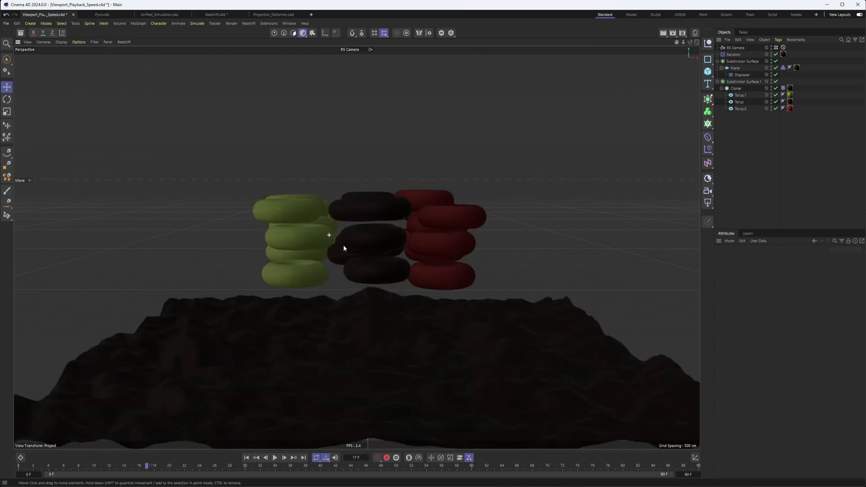
# Step: Leave the RS Camera for the default camera and examine how the materials display on the stacked tori
pyautogui.click(775, 47)
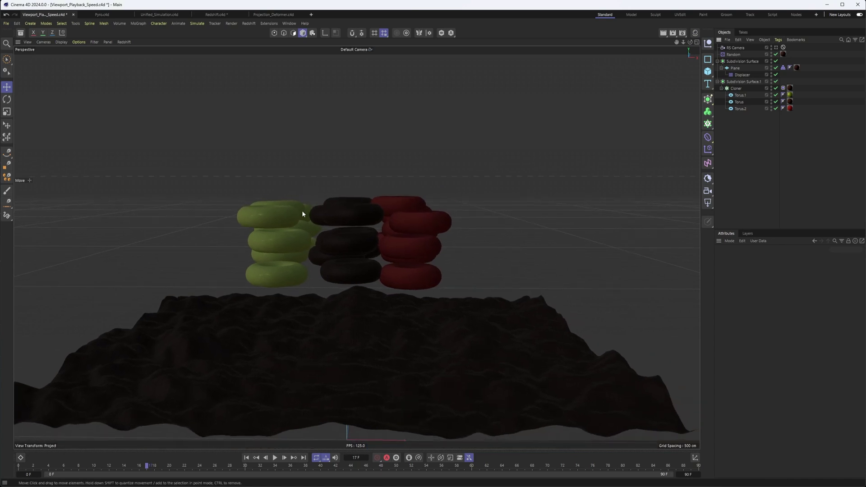
pyautogui.scroll(5, 397, 206)
pyautogui.scroll(-5, 399, 221)
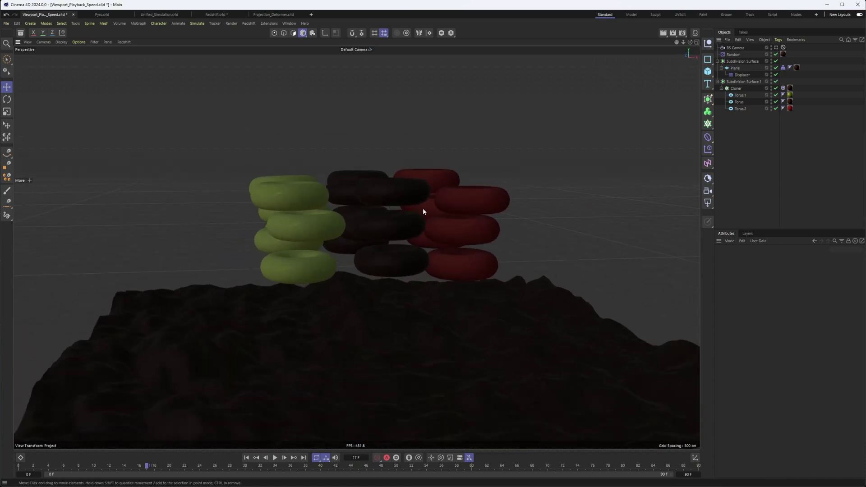
# Step: Add an RS Area Light and position it in front of the torus stacks
pyautogui.click(707, 203)
pyautogui.keyDown('alt'); pyautogui.moveTo(501, 293); pyautogui.dragTo(402, 314); pyautogui.keyUp('alt')
pyautogui.moveTo(429, 359); pyautogui.dragTo(397, 254)
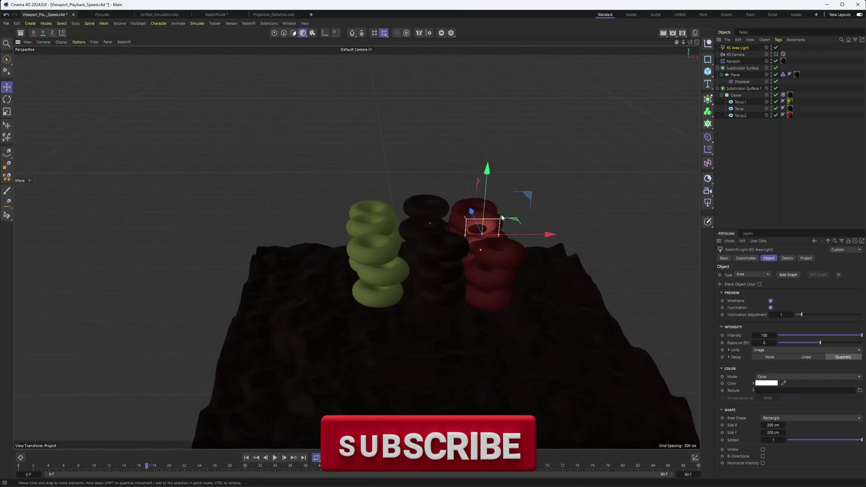
pyautogui.moveTo(523, 220); pyautogui.dragTo(508, 266)
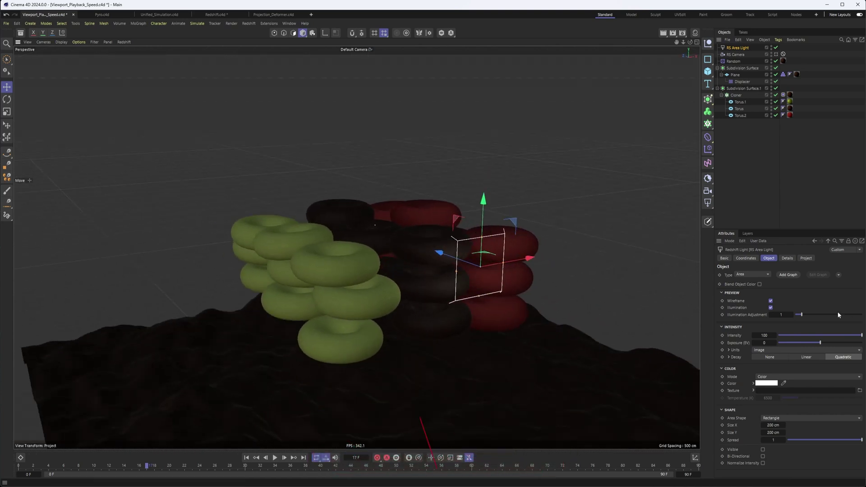
# Step: Set the area light's Illumination Adjustment to 10 and rotate the light relative to the tori
pyautogui.moveTo(801, 315); pyautogui.dragTo(861, 314)
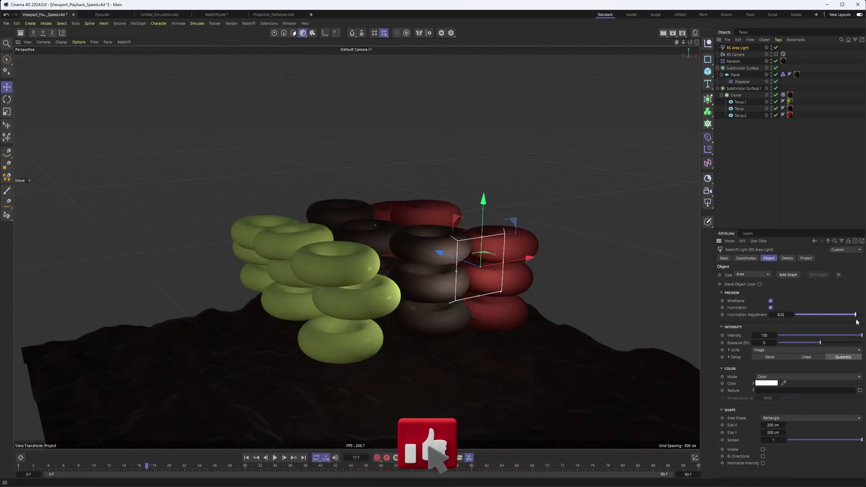
pyautogui.keyDown('alt'); pyautogui.moveTo(434, 252); pyautogui.dragTo(470, 198); pyautogui.keyUp('alt')
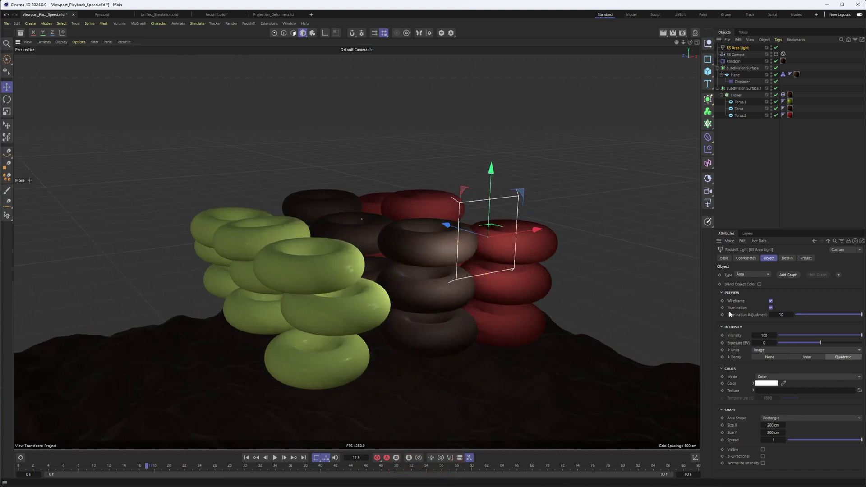
pyautogui.press('r')
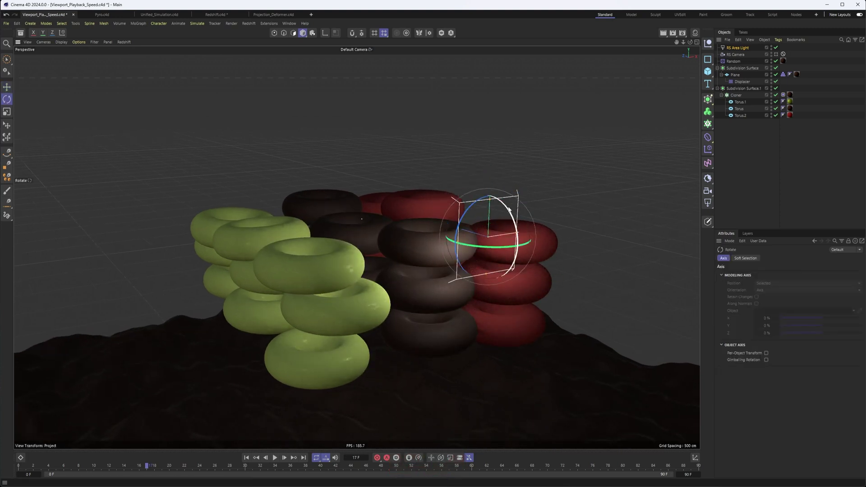
pyautogui.moveTo(508, 210); pyautogui.dragTo(433, 241)
pyautogui.press('e')
pyautogui.keyDown('alt'); pyautogui.moveTo(398, 218); pyautogui.dragTo(424, 223); pyautogui.keyUp('alt')
# Step: Preview the lit tori with the Redshift IPR in the viewport, and stop the render
pyautogui.click(124, 42)
pyautogui.click(337, 202)
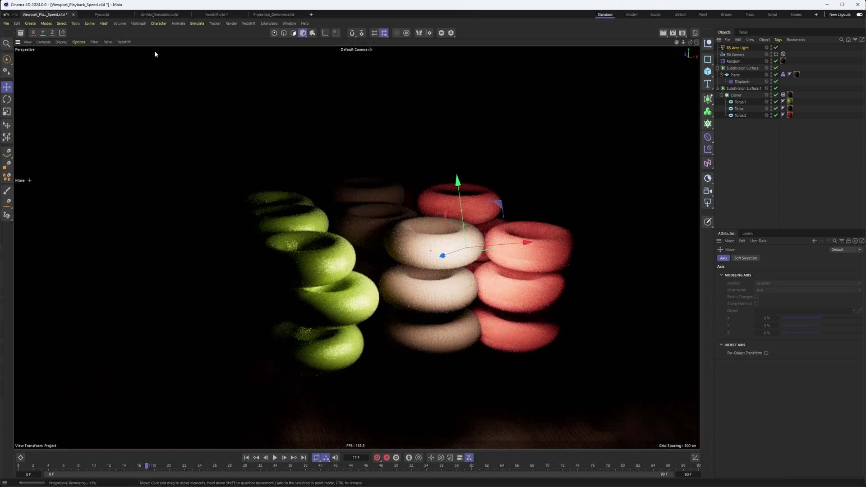
pyautogui.click(125, 42)
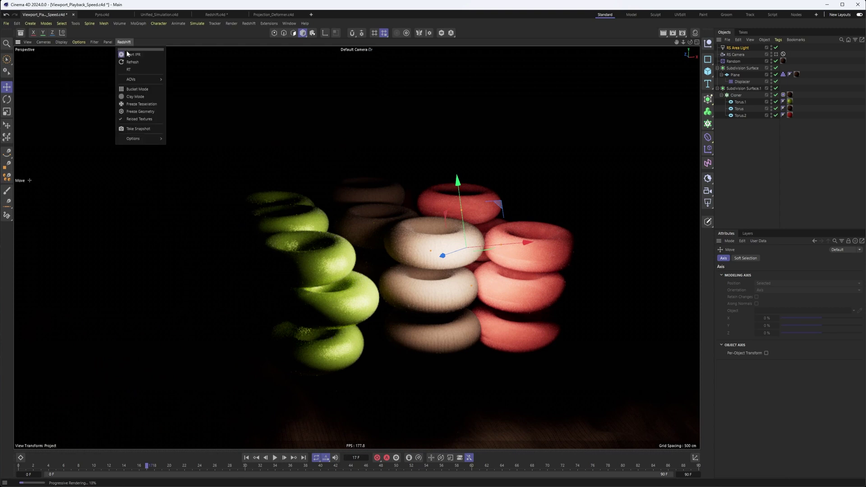
pyautogui.click(127, 50)
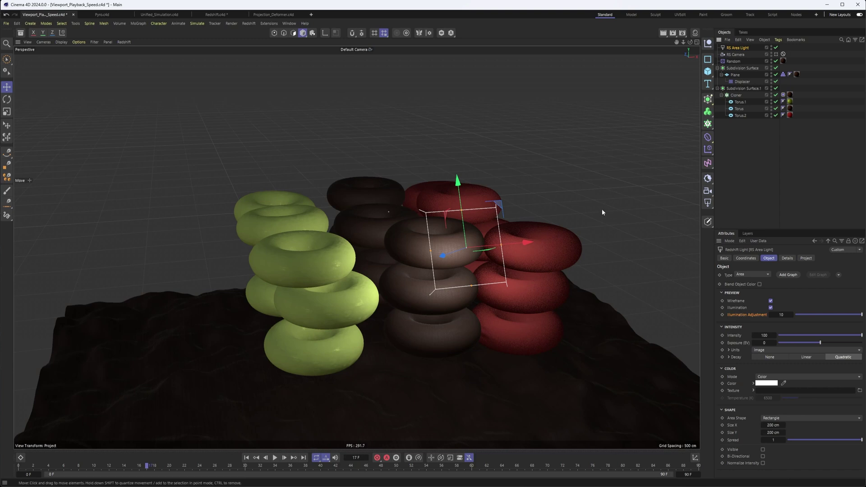
# Step: Set the RS Area Light's Illumination Adjustment to 0 and check the tori's shading from several angles
pyautogui.moveTo(829, 315); pyautogui.dragTo(773, 313)
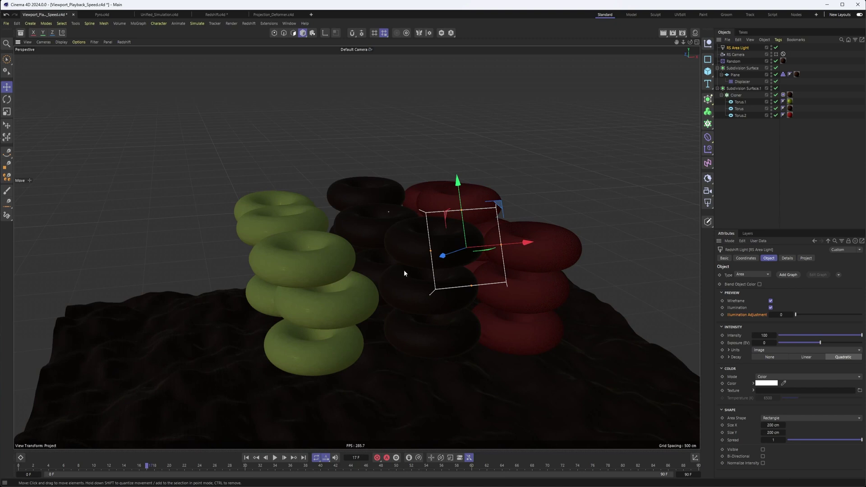
pyautogui.keyDown('alt'); pyautogui.moveTo(404, 272); pyautogui.dragTo(386, 264); pyautogui.keyUp('alt')
pyautogui.keyDown('alt'); pyautogui.moveTo(457, 236); pyautogui.dragTo(447, 281); pyautogui.keyUp('alt')
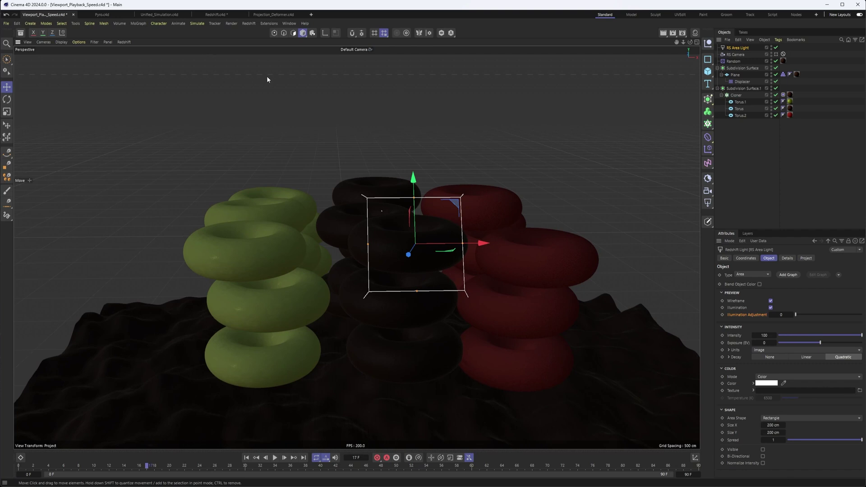
pyautogui.keyDown('alt'); pyautogui.moveTo(393, 182); pyautogui.dragTo(359, 177); pyautogui.keyUp('alt')
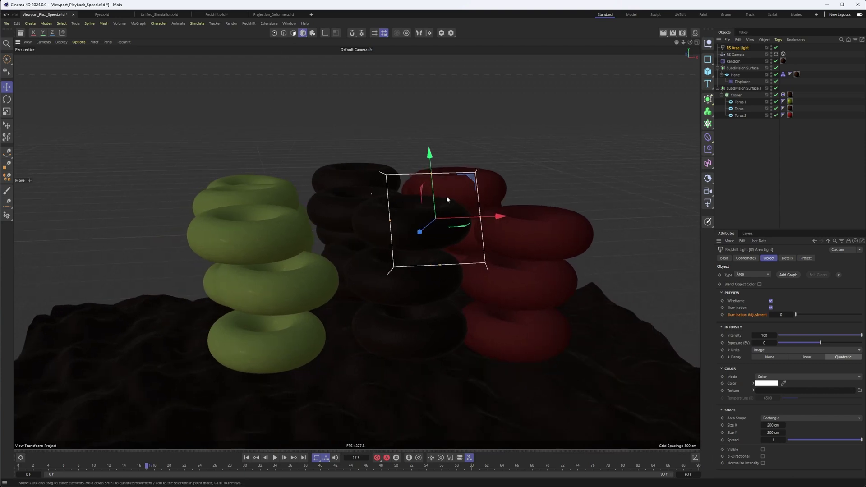
pyautogui.click(255, 244)
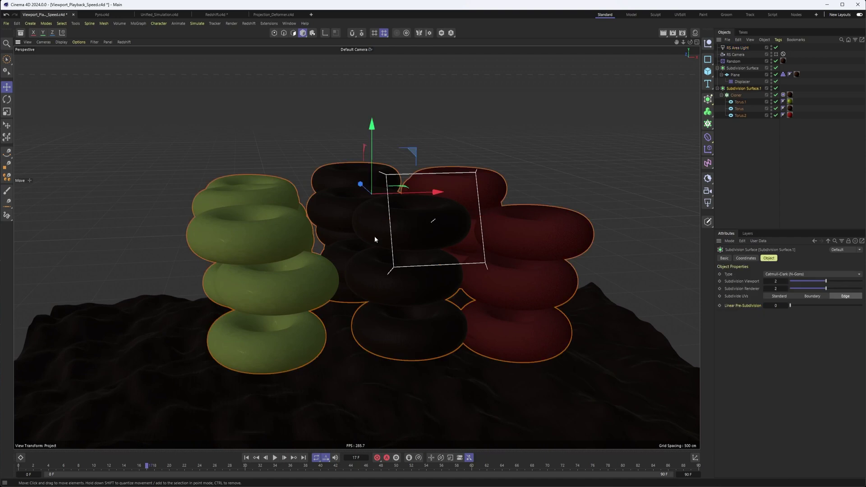
pyautogui.keyDown('alt'); pyautogui.moveTo(311, 245); pyautogui.dragTo(280, 244); pyautogui.keyUp('alt')
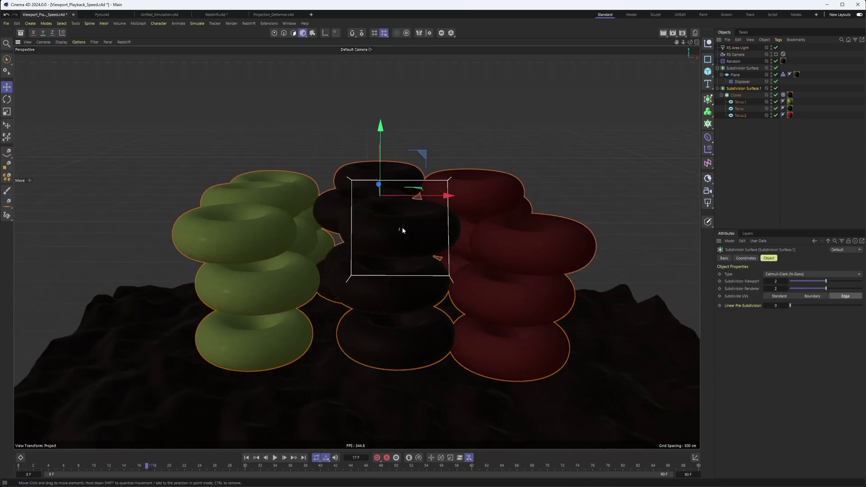
# Step: Switch to the Pyro.c4d project and inspect the Emitter's particle settings and its Pyro Emitter tag
pyautogui.click(105, 15)
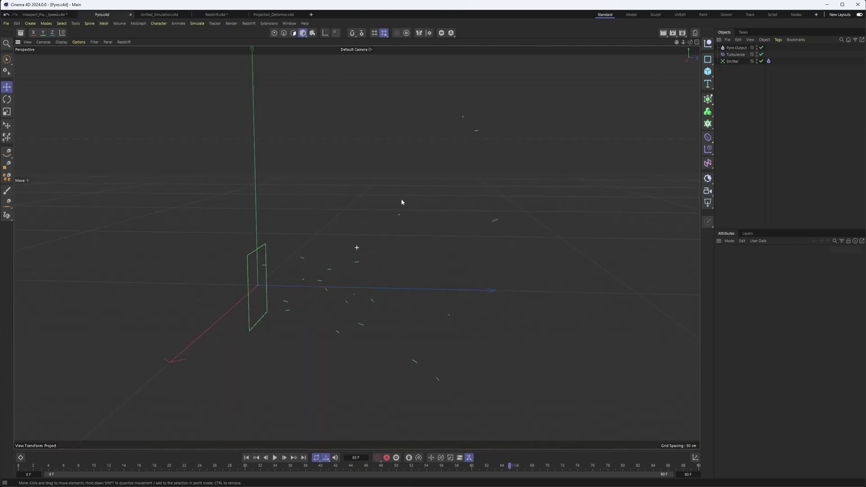
pyautogui.moveTo(378, 200)
pyautogui.keyDown('alt'); pyautogui.mouseDown()
pyautogui.moveTo(385, 194)
pyautogui.moveTo(387, 202)
pyautogui.moveTo(375, 201)
pyautogui.mouseUp(); pyautogui.keyUp('alt')
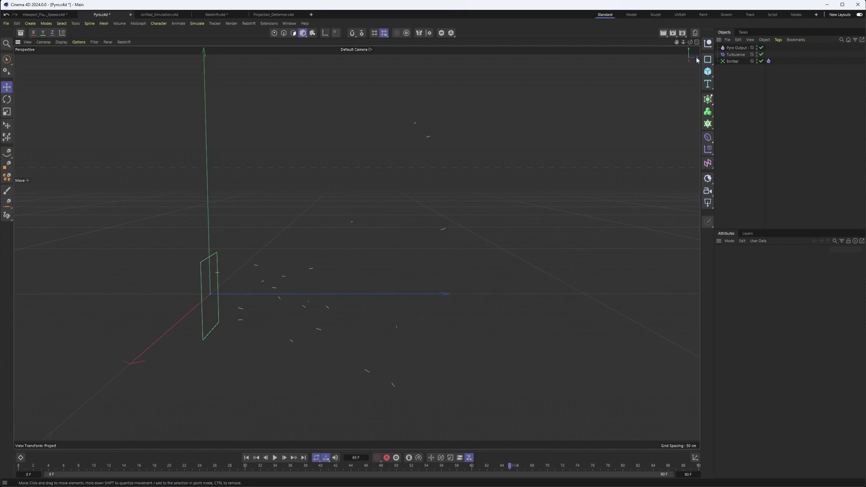
pyautogui.click(731, 62)
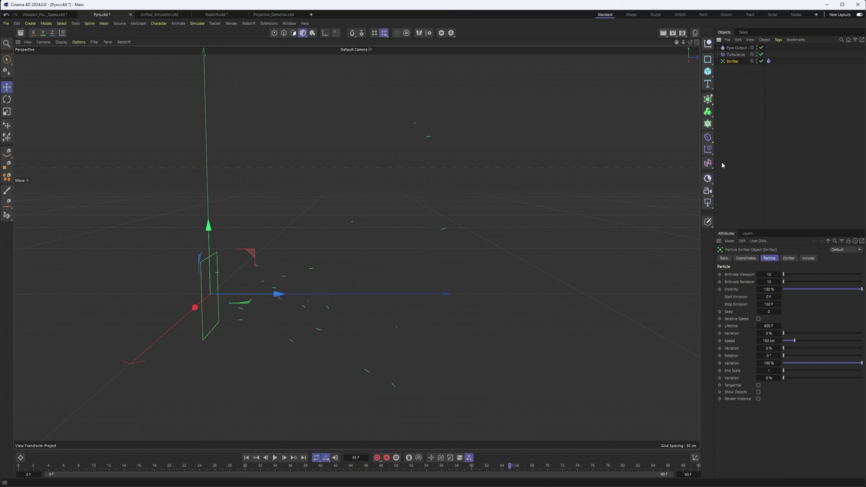
pyautogui.click(769, 61)
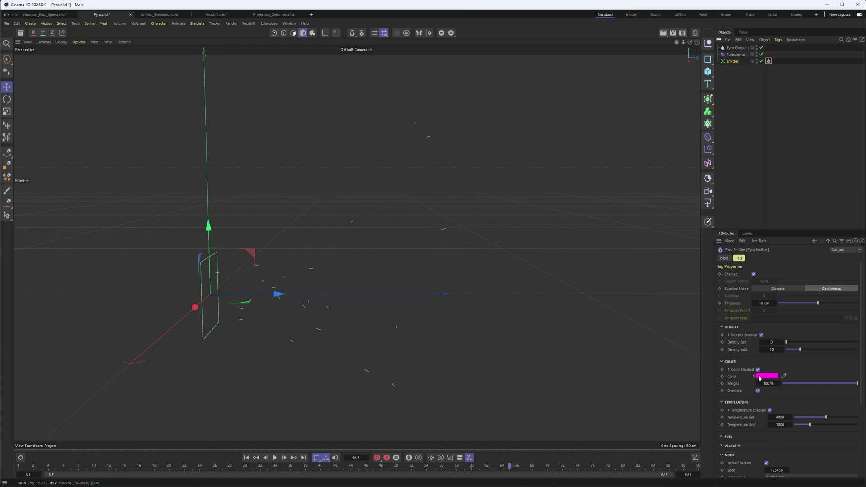
# Step: Play the pyro simulation, stop it at frame 33, and view the Pyro Output object's cache settings
pyautogui.click(275, 458)
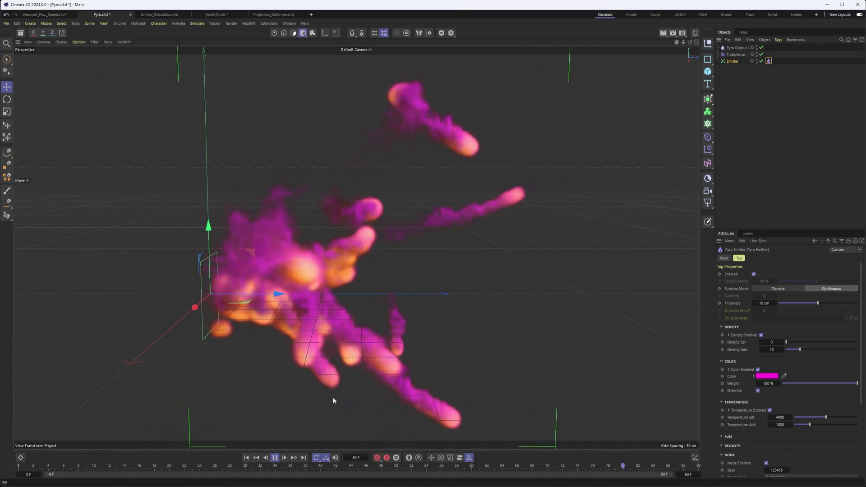
pyautogui.click(276, 458)
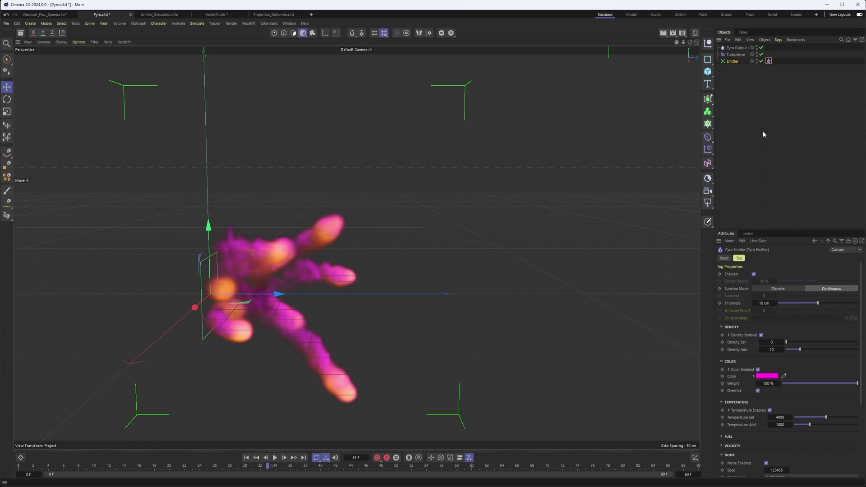
pyautogui.click(742, 49)
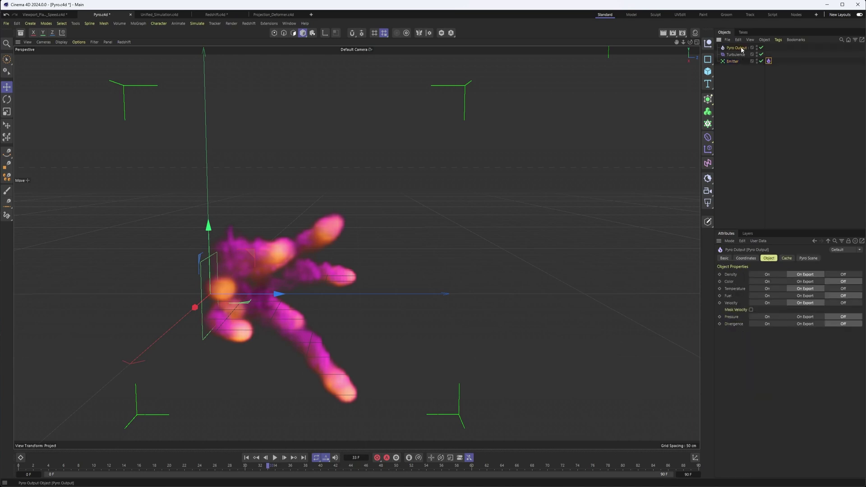
pyautogui.click(789, 261)
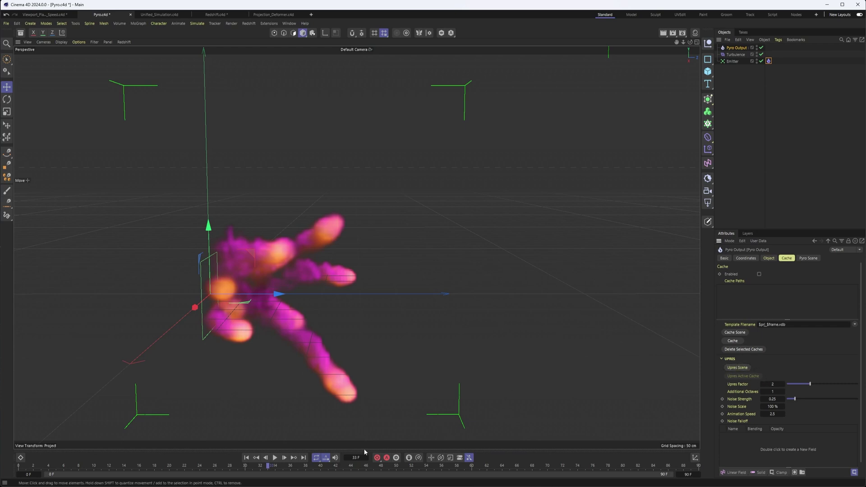
# Step: Resume the pyro simulation, stop it at frame 65, and examine the Pyro Output object's Upres settings
pyautogui.click(274, 457)
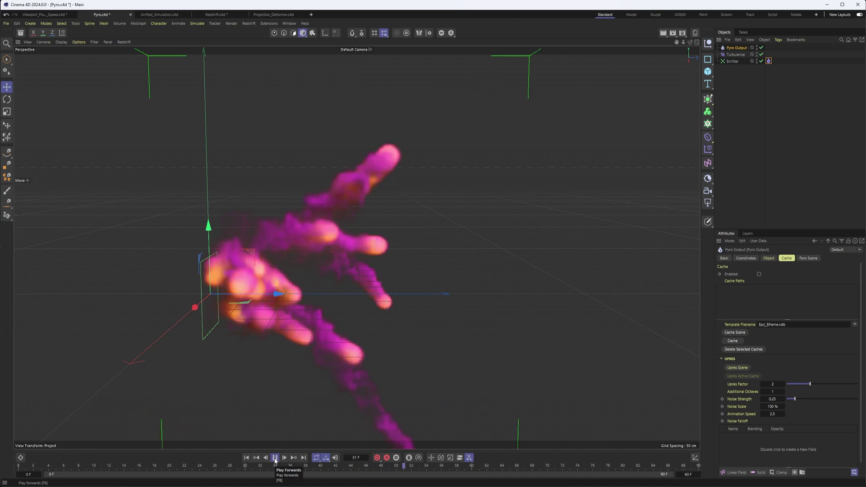
pyautogui.click(275, 458)
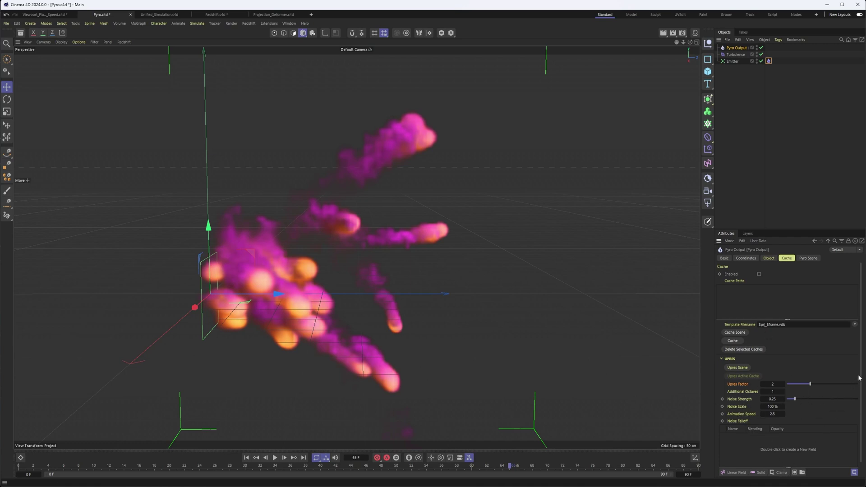
pyautogui.moveTo(860, 378); pyautogui.dragTo(860, 419)
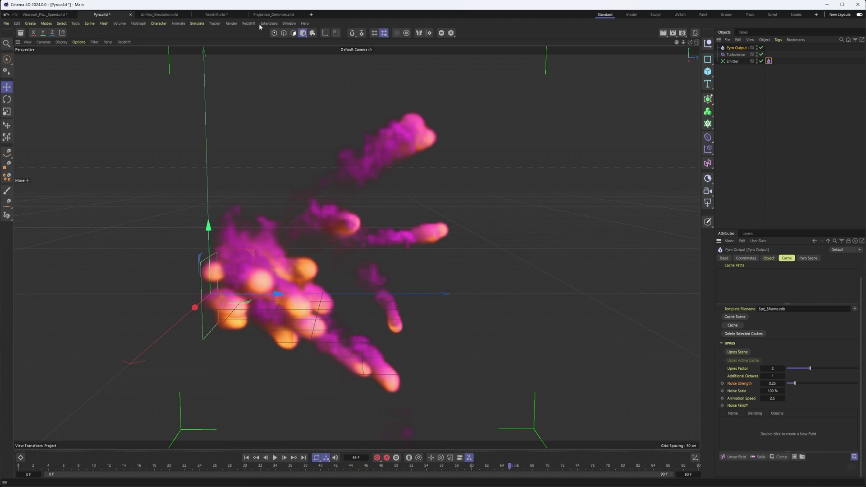
# Step: Switch to the Unified_Simulation.c4d project and view the Bullet and Simulation tags available for the Cube
pyautogui.click(169, 15)
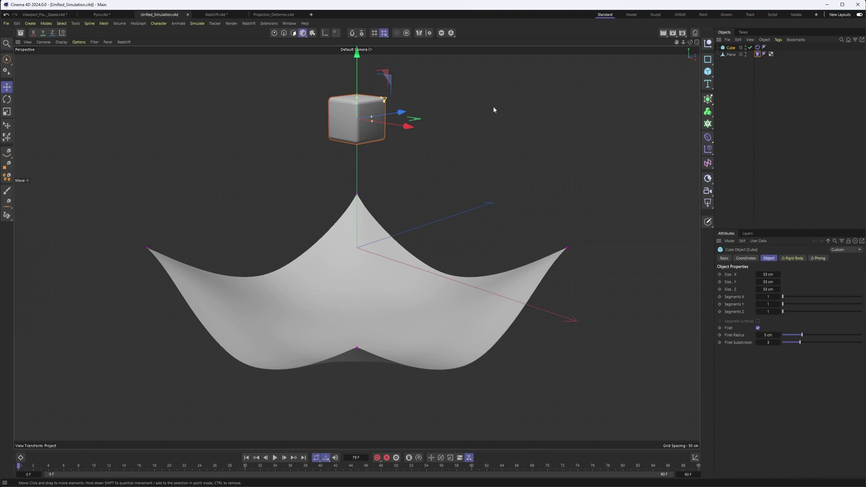
pyautogui.rightClick(727, 47)
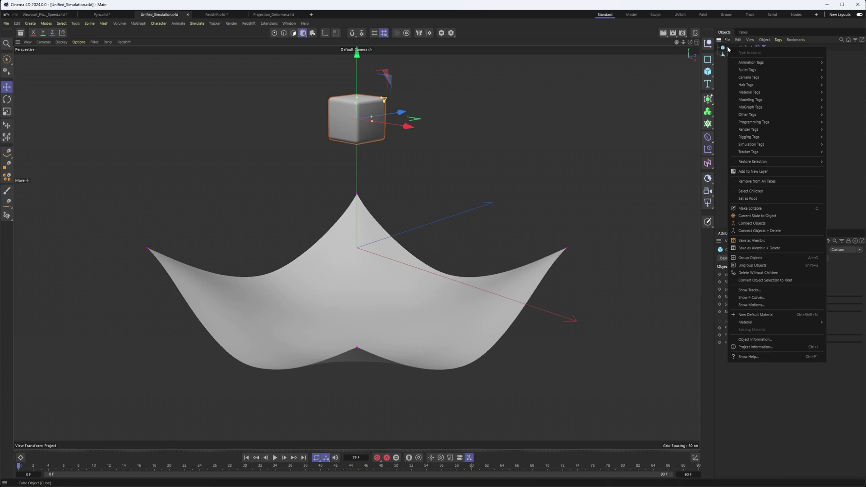
pyautogui.moveTo(741, 72)
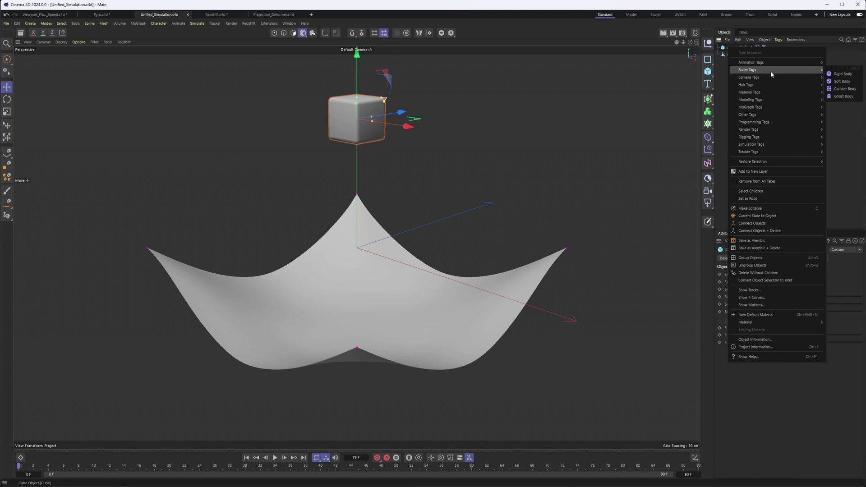
pyautogui.moveTo(759, 148)
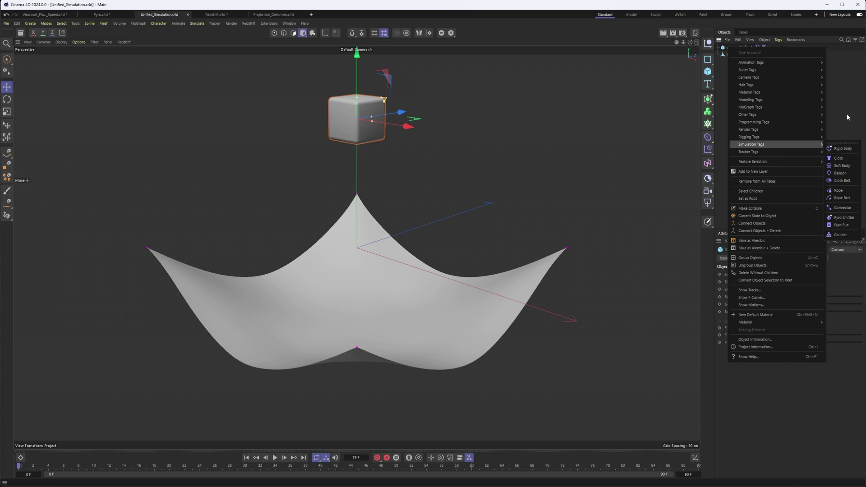
pyautogui.click(842, 149)
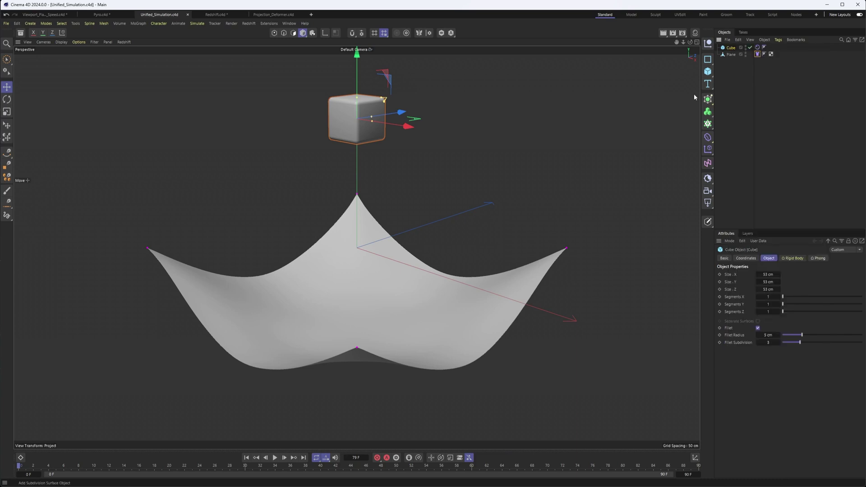
# Step: Inspect the Cube's Rigid Body tag and the Plane's Cloth tag cache settings, and play the simulation
pyautogui.click(757, 48)
pyautogui.click(758, 48)
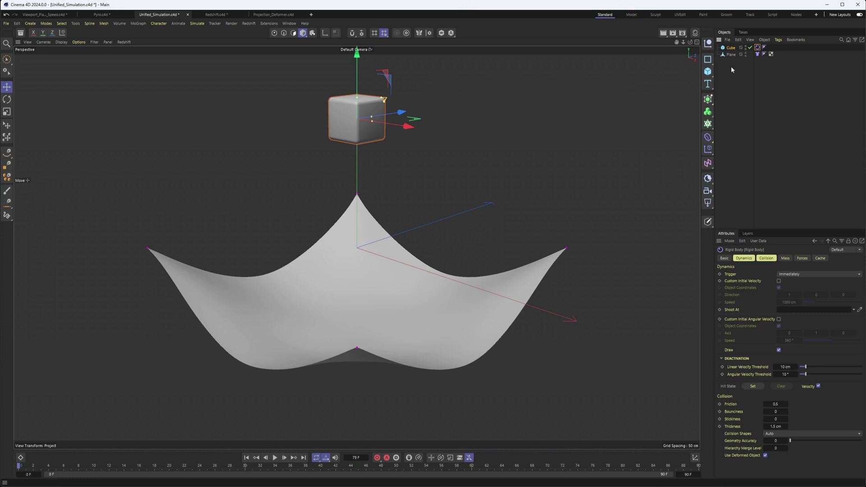
pyautogui.click(758, 54)
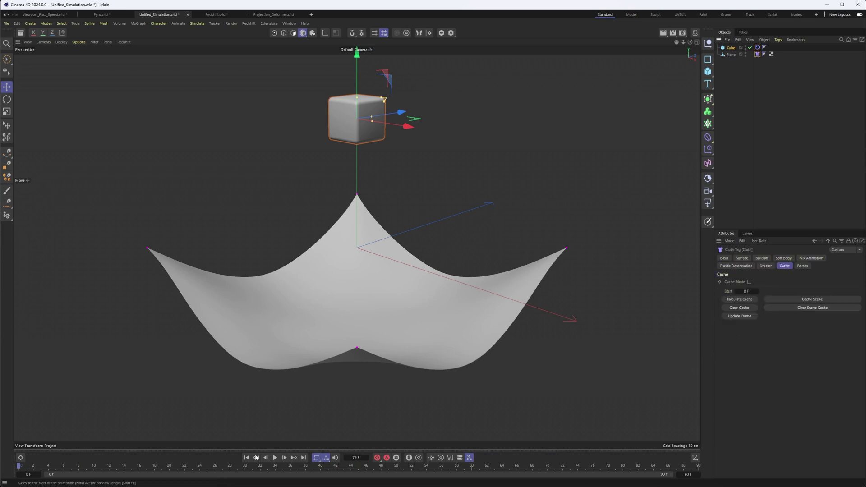
pyautogui.click(277, 458)
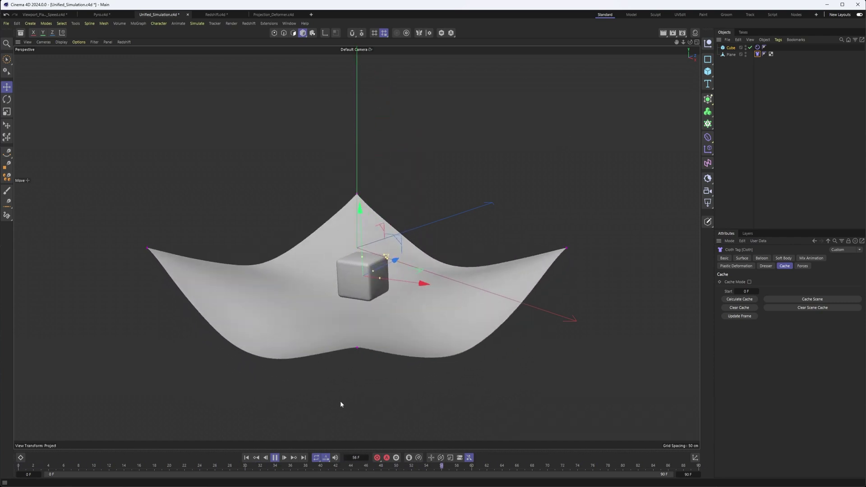
# Step: Switch to the Redshift.c4d project and view its Render Settings in a window moved over the viewport
pyautogui.click(210, 16)
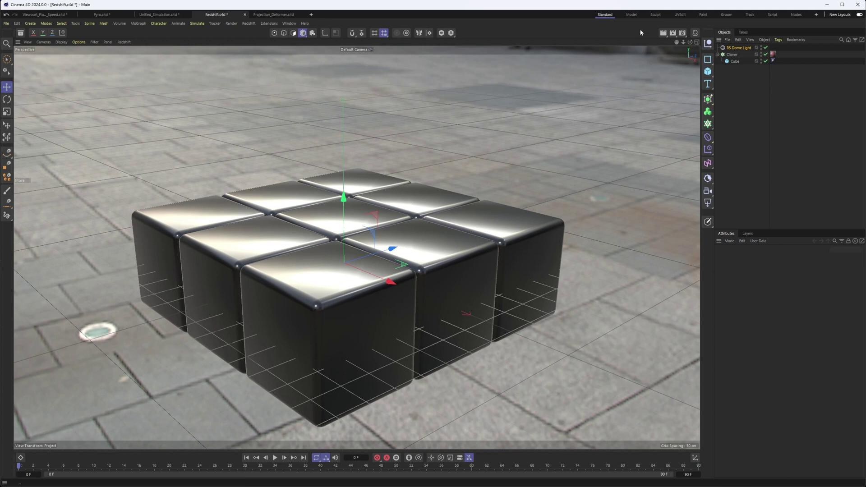
pyautogui.click(684, 35)
pyautogui.moveTo(723, 28); pyautogui.dragTo(461, 54)
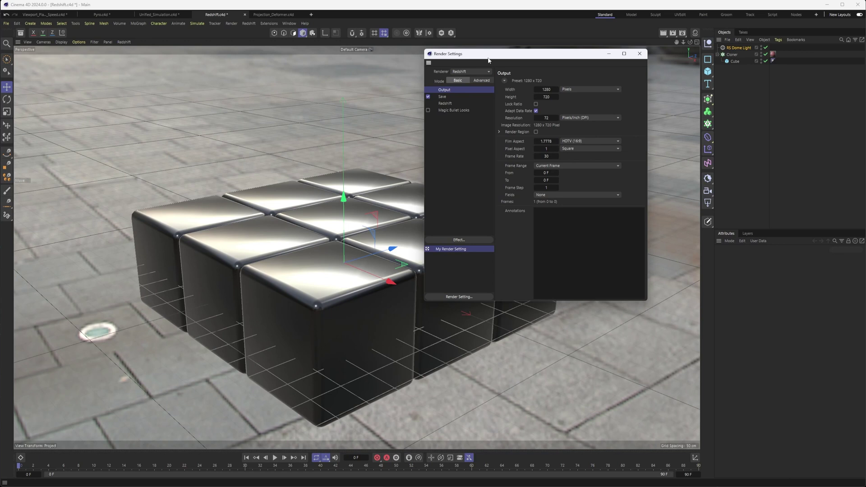
# Step: View the Redshift preferences, toggle the Redshift Main Menu option off and back on, and close Preferences and Render Settings
pyautogui.click(251, 25)
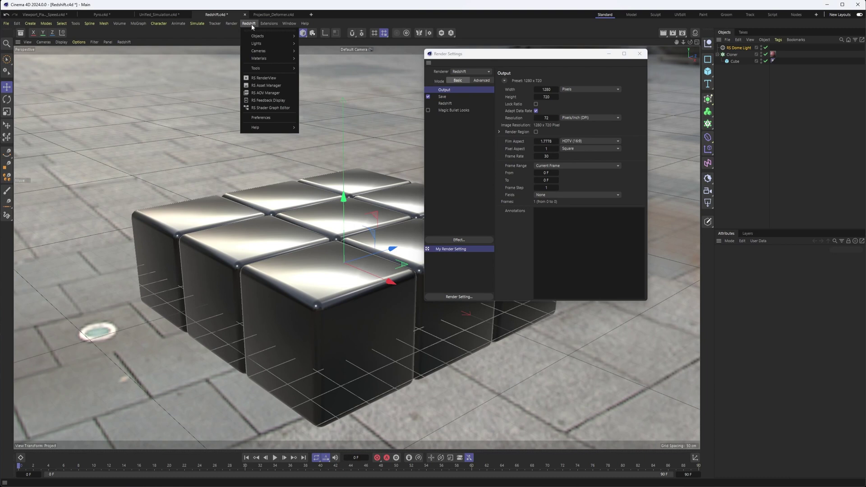
pyautogui.moveTo(257, 38)
pyautogui.moveTo(263, 68)
pyautogui.click(267, 118)
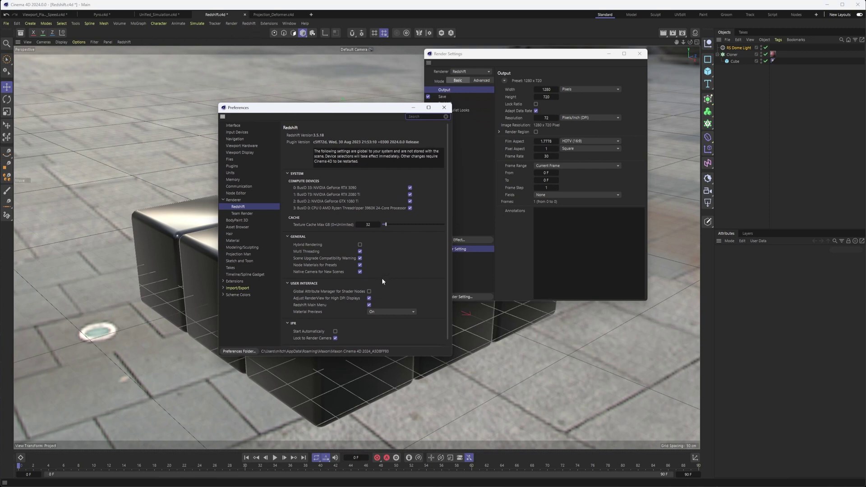
pyautogui.click(369, 305)
pyautogui.click(369, 305)
pyautogui.click(443, 108)
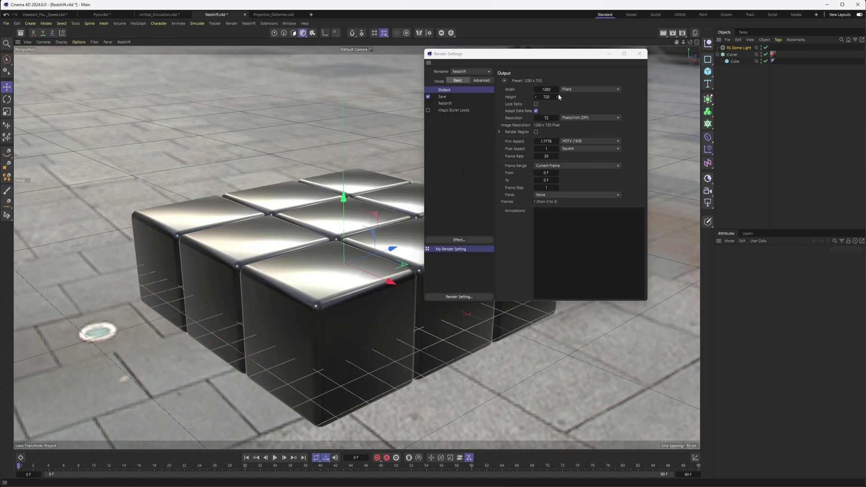
pyautogui.click(639, 54)
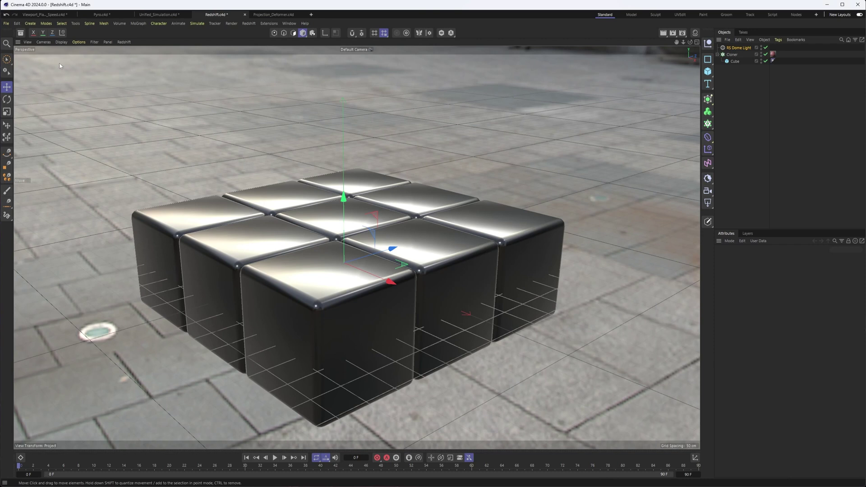
# Step: Show the Asset Browser, clear its old search term, and list the material categories
pyautogui.click(20, 32)
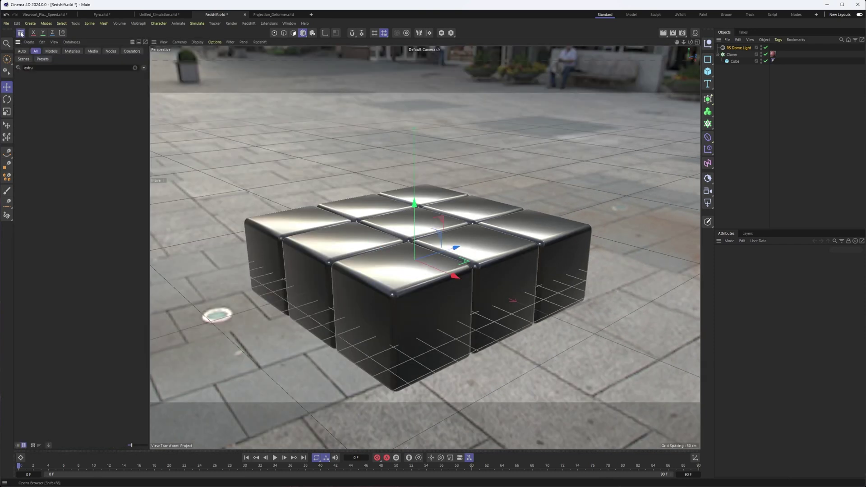
pyautogui.click(135, 68)
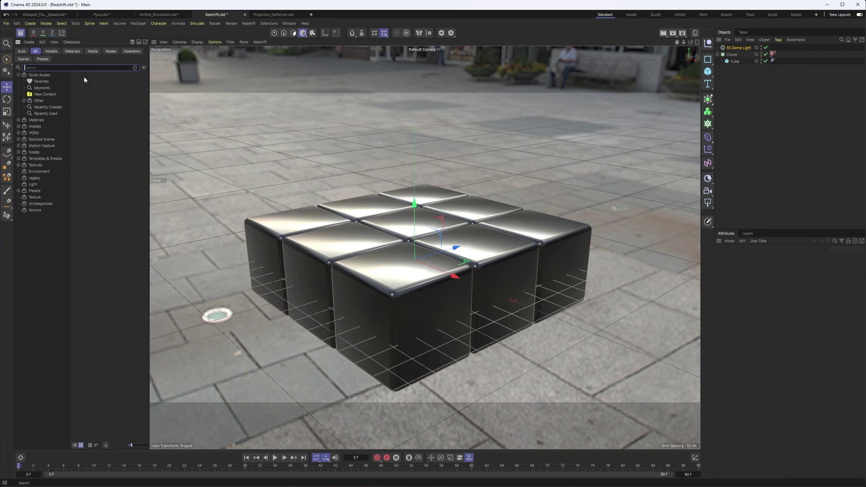
pyautogui.click(72, 51)
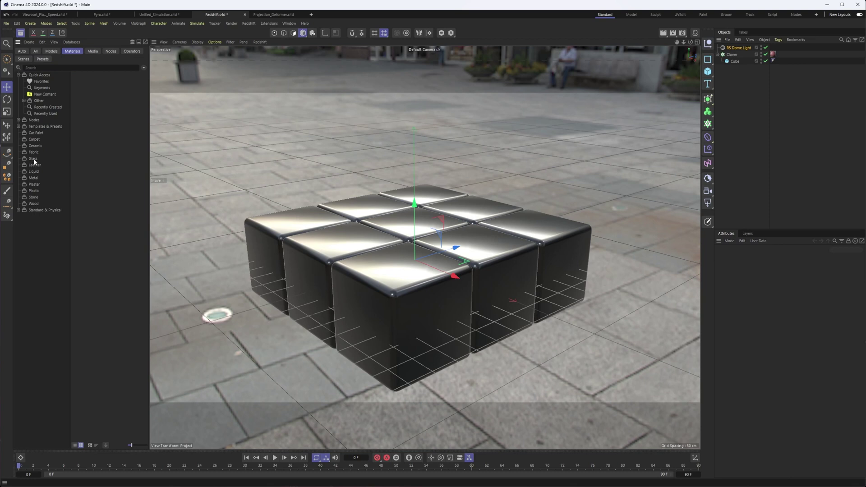
# Step: Search the Asset Browser's models for "tree", look through the models, and clear the search
pyautogui.click(54, 66)
pyautogui.write('tree')
pyautogui.click(51, 51)
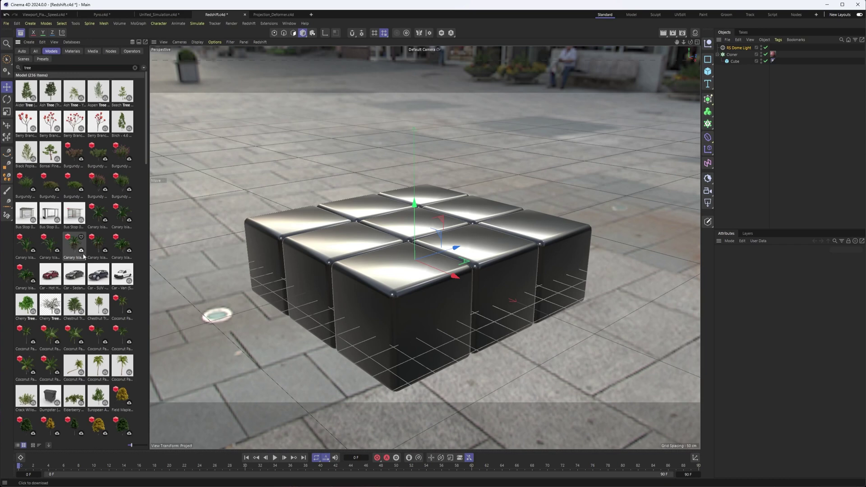
pyautogui.scroll(-3, 83, 256)
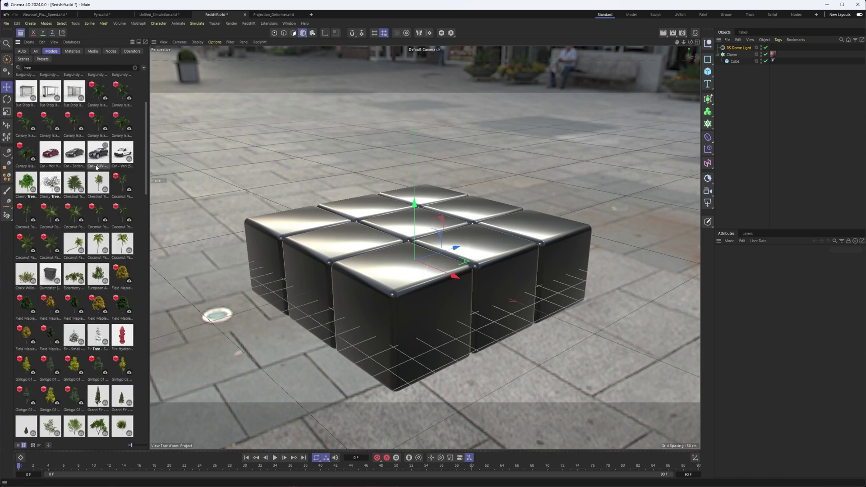
pyautogui.scroll(4, 76, 246)
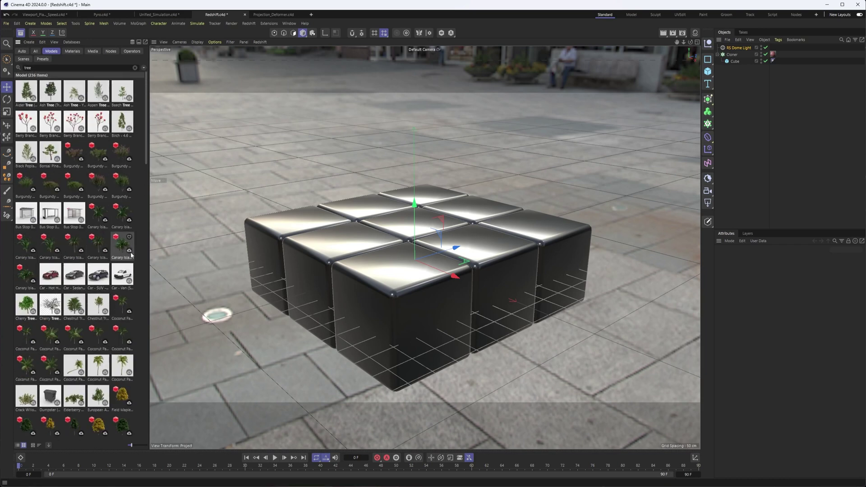
pyautogui.click(134, 67)
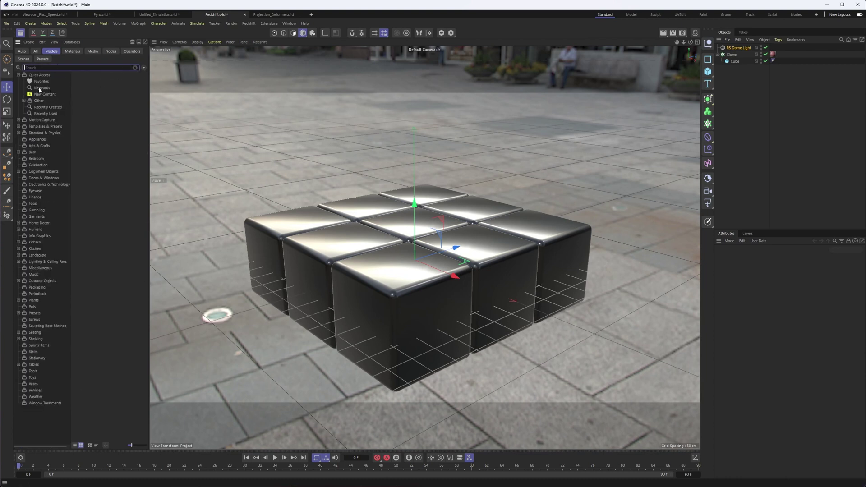
# Step: Browse the Fabric and Plastic material categories in the Asset Browser
pyautogui.click(73, 51)
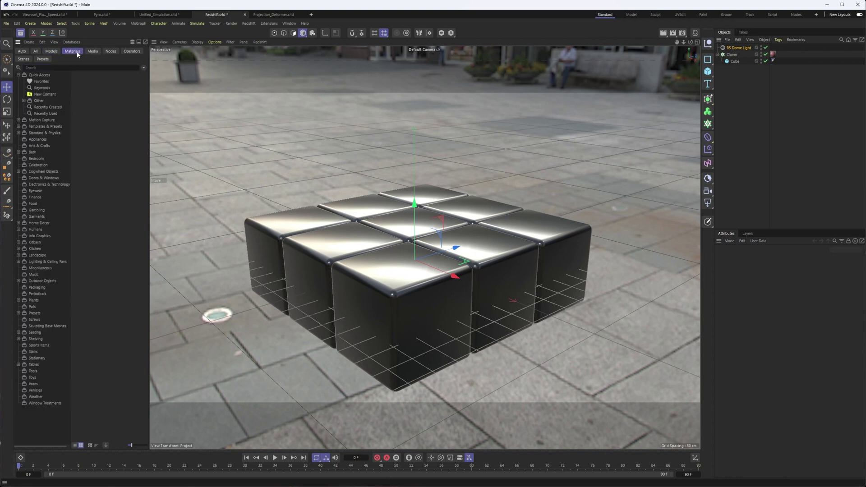
pyautogui.click(32, 152)
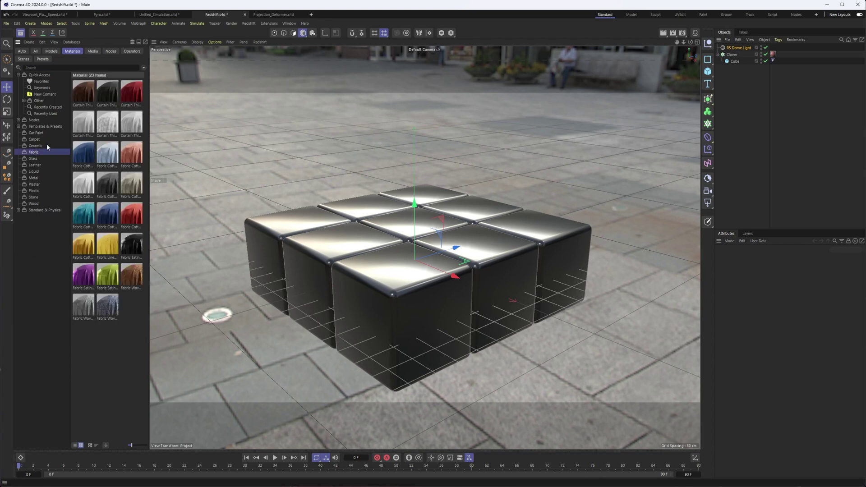
pyautogui.click(35, 191)
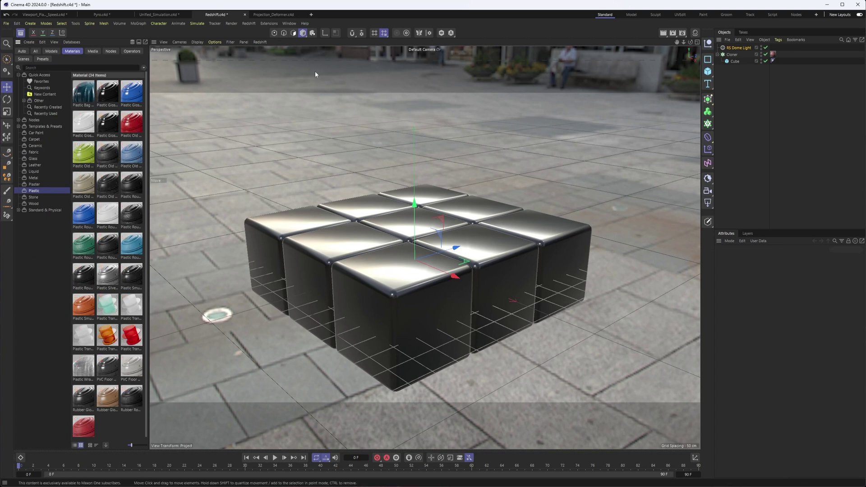
# Step: Show the Material Manager in place of the Asset Browser and start the Redshift render of the cubes in the viewport
pyautogui.click(694, 33)
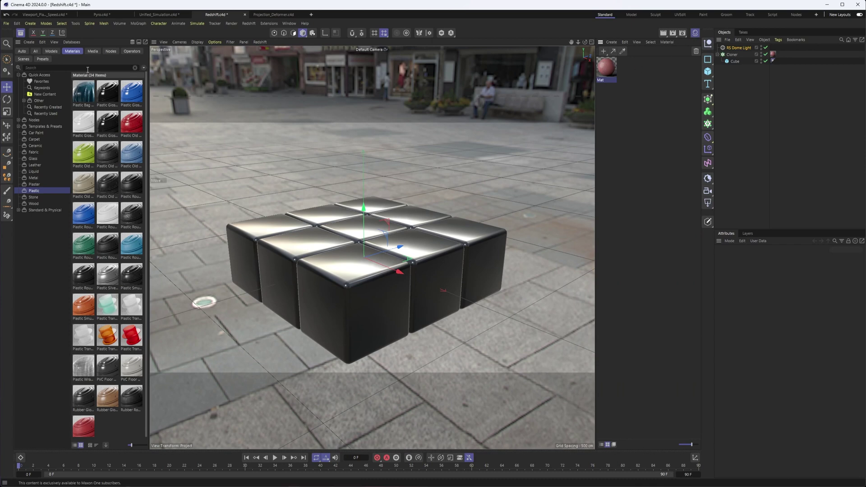
pyautogui.hotkey('shift', 'F8')
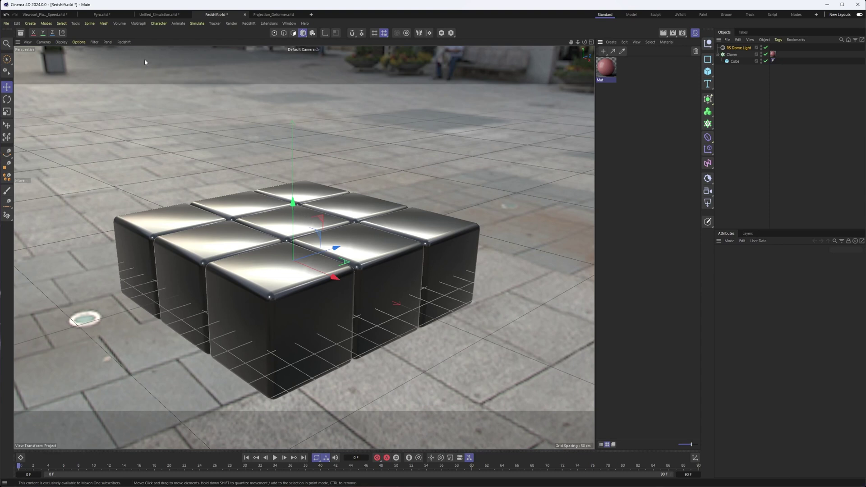
pyautogui.click(126, 42)
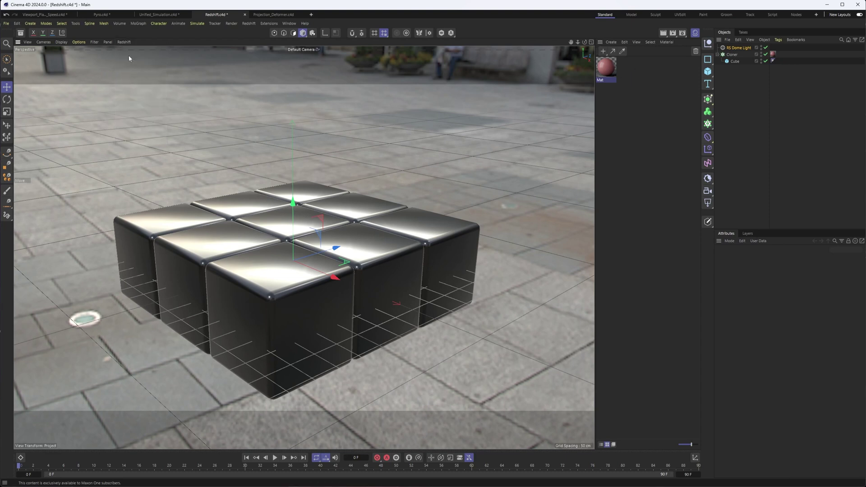
pyautogui.click(135, 50)
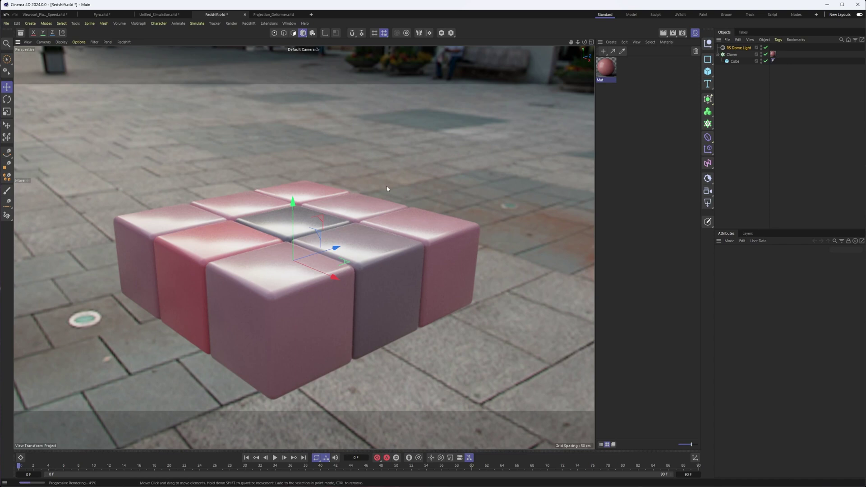
# Step: Open the Mat material in the Node Editor and view the Jitter node's Input ID Mode options
pyautogui.doubleClick(606, 67)
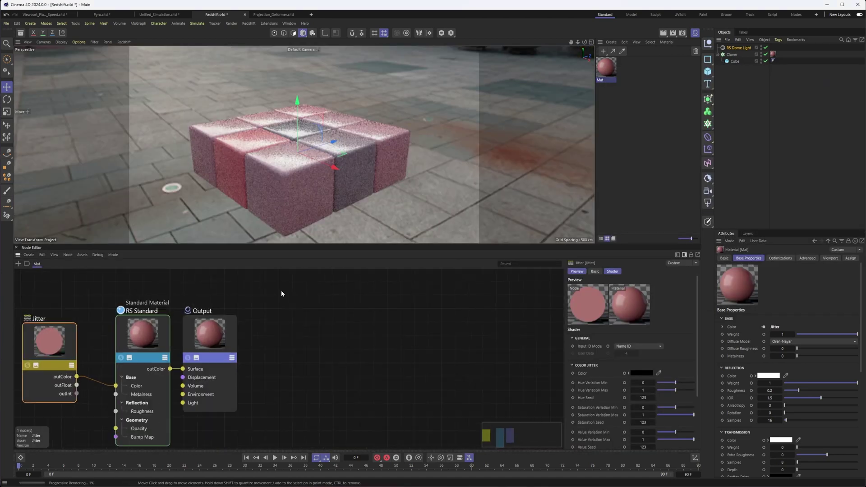
pyautogui.moveTo(281, 290); pyautogui.dragTo(515, 288, button='middle')
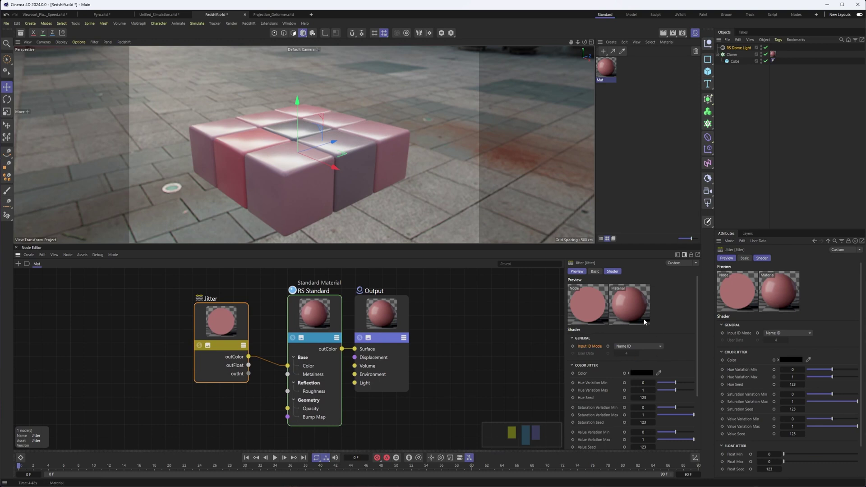
pyautogui.click(646, 346)
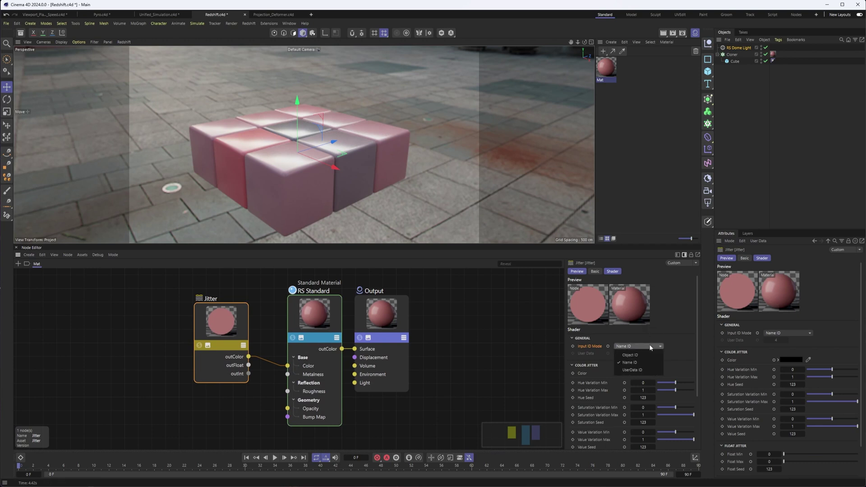
pyautogui.click(656, 310)
# Step: Set the Jitter node's Color to a muted pale orange with hue about 29°, saturation about 29.5% and value about 64.7%
pyautogui.click(632, 374)
pyautogui.click(612, 424)
pyautogui.moveTo(611, 424)
pyautogui.mouseDown()
pyautogui.moveTo(589, 418)
pyautogui.moveTo(616, 424)
pyautogui.moveTo(604, 420)
pyautogui.mouseUp()
pyautogui.moveTo(677, 437); pyautogui.dragTo(683, 437)
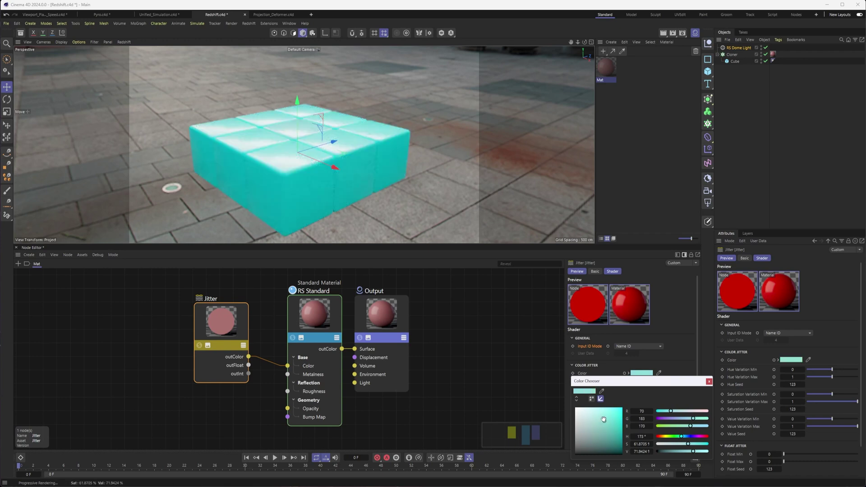
pyautogui.moveTo(605, 420); pyautogui.dragTo(589, 424)
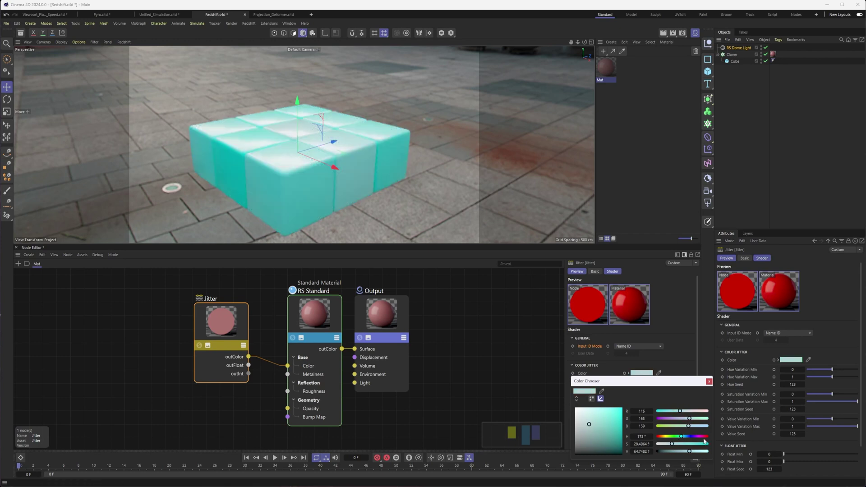
pyautogui.click(662, 436)
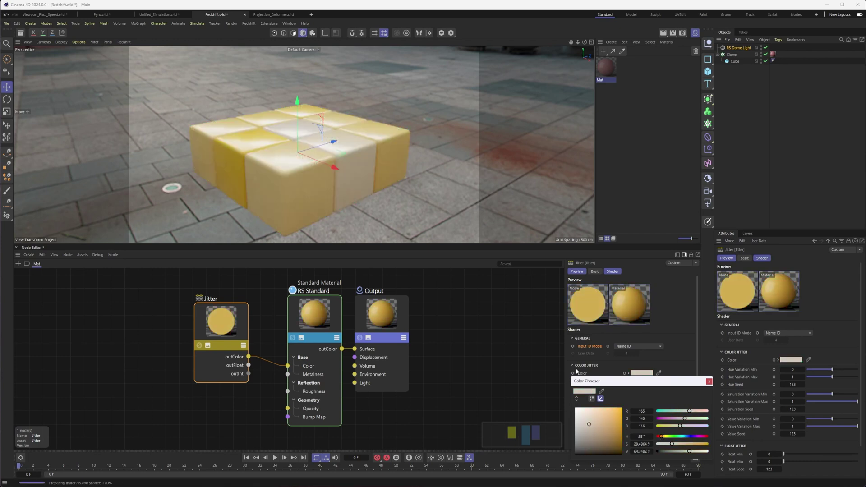
pyautogui.click(707, 382)
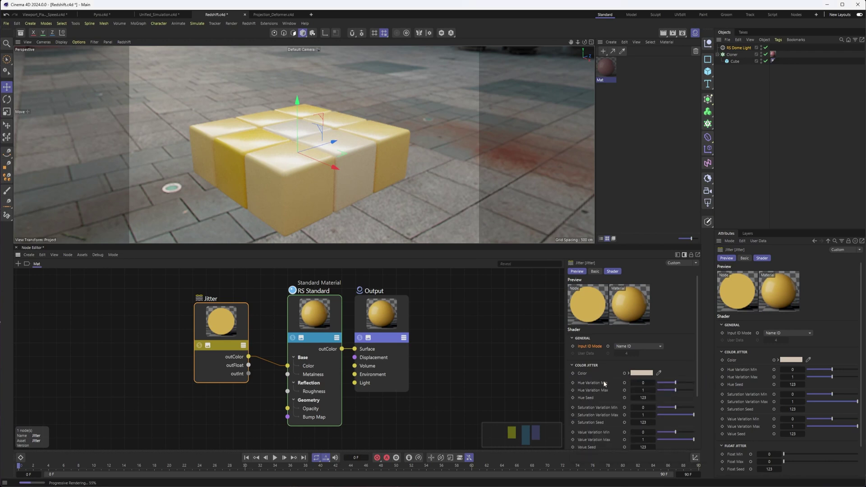
# Step: Set the Jitter node's Hue Variation Min to -360 and Max to 360, and raise its Hue Seed by several values
pyautogui.moveTo(675, 390); pyautogui.dragTo(656, 384)
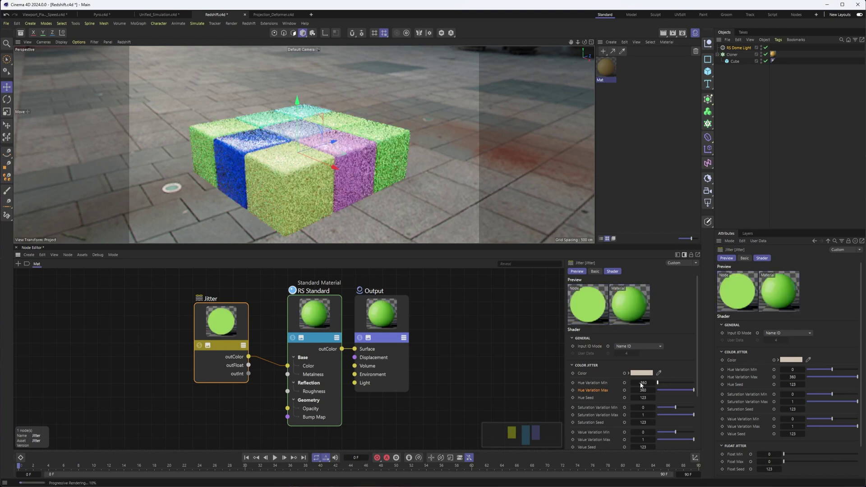
pyautogui.click(654, 397)
pyautogui.click(654, 398)
pyautogui.click(654, 397)
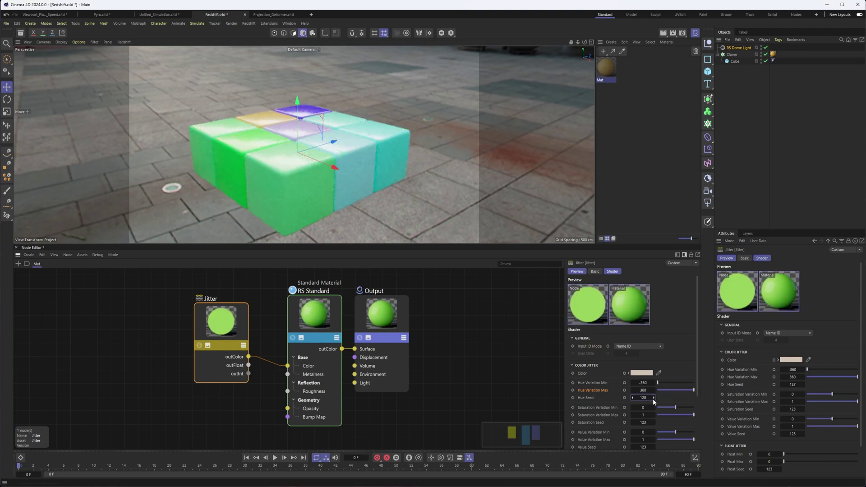
pyautogui.click(654, 399)
pyautogui.click(654, 399)
pyautogui.click(654, 398)
# Step: Try a lower Saturation Variation Max on the Jitter node and restore it to 1
pyautogui.click(676, 415)
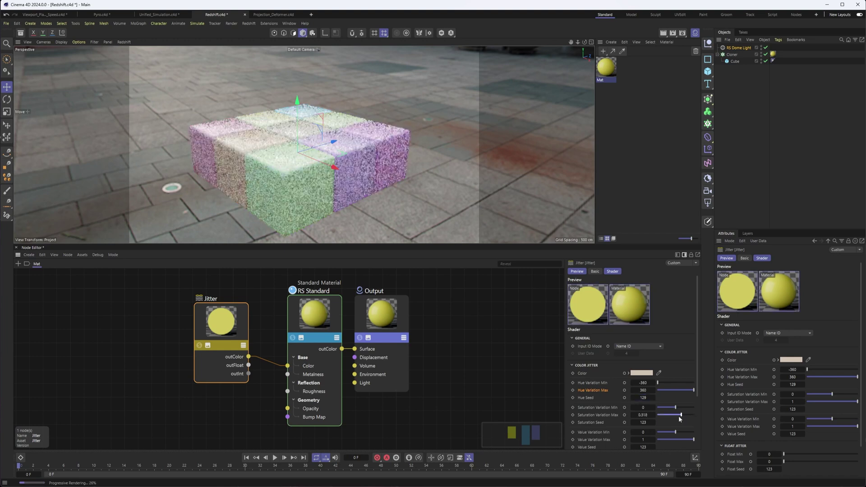
pyautogui.moveTo(676, 415); pyautogui.dragTo(696, 415)
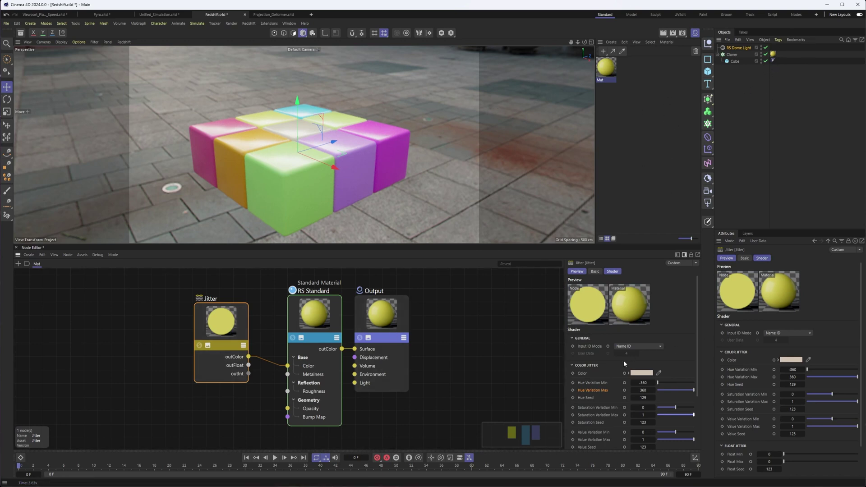
# Step: Review the Jitter node's Input ID Mode options and its Float Jitter and Integer Jitter settings
pyautogui.scroll(-1, 697, 326)
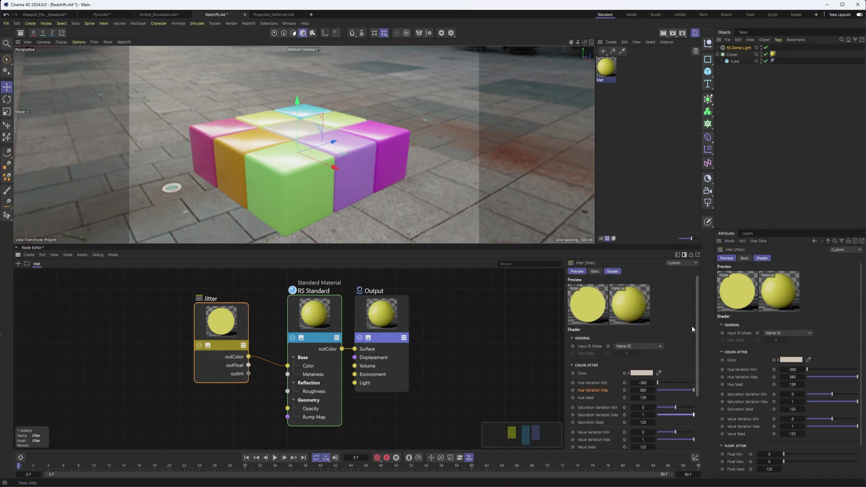
pyautogui.scroll(-1, 693, 327)
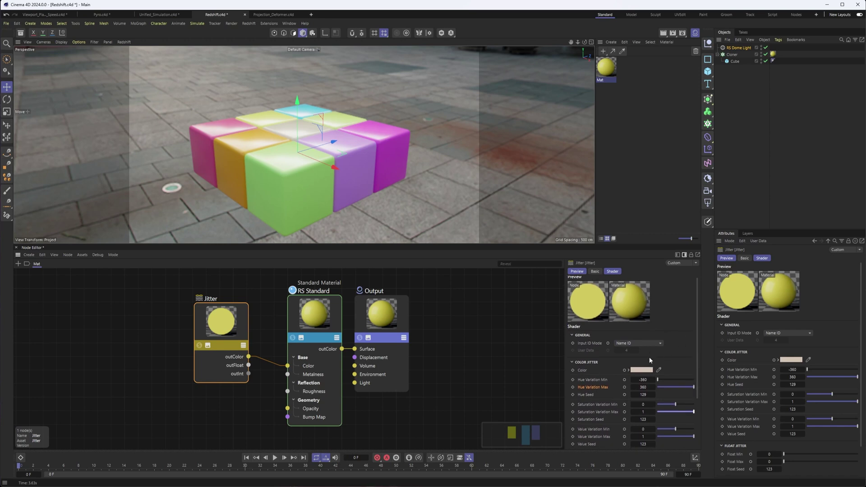
pyautogui.click(636, 343)
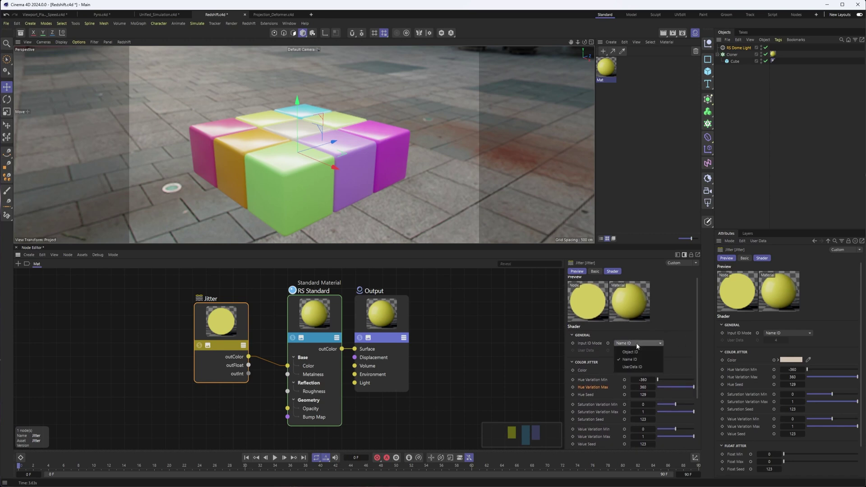
pyautogui.click(690, 323)
pyautogui.moveTo(696, 327); pyautogui.dragTo(688, 379)
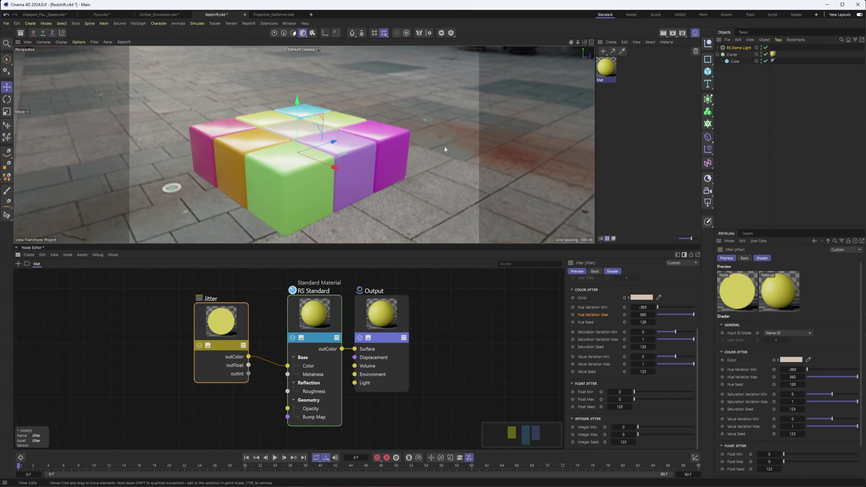
# Step: Switch to the Projection_Deformer.c4d scene, disable the Projection deformer and show the Sphere in the viewport
pyautogui.click(273, 15)
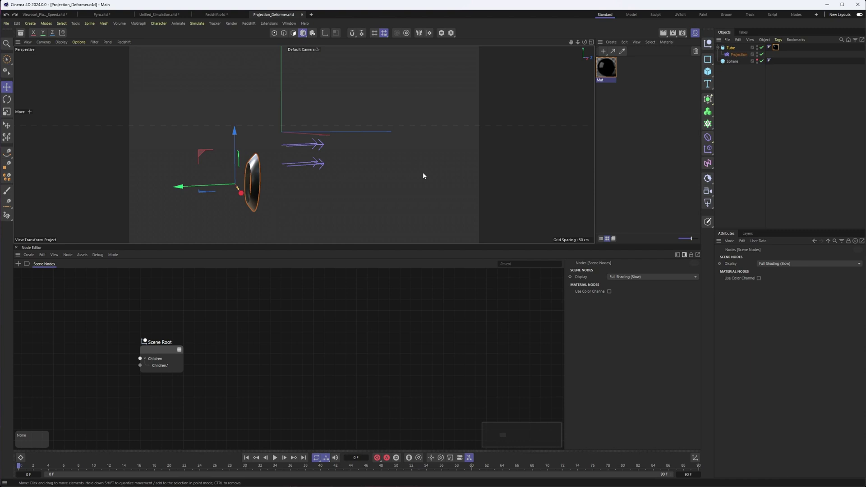
pyautogui.click(762, 54)
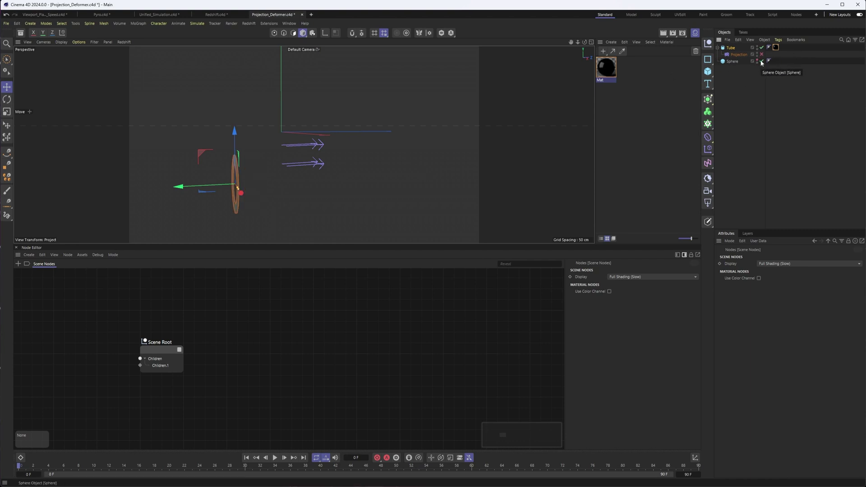
pyautogui.click(757, 60)
pyautogui.click(730, 47)
# Step: Examine the undeformed flat Tube ring and its placement in front of the Sphere from several angles
pyautogui.keyDown('alt'); pyautogui.moveTo(299, 174); pyautogui.dragTo(445, 47); pyautogui.keyUp('alt')
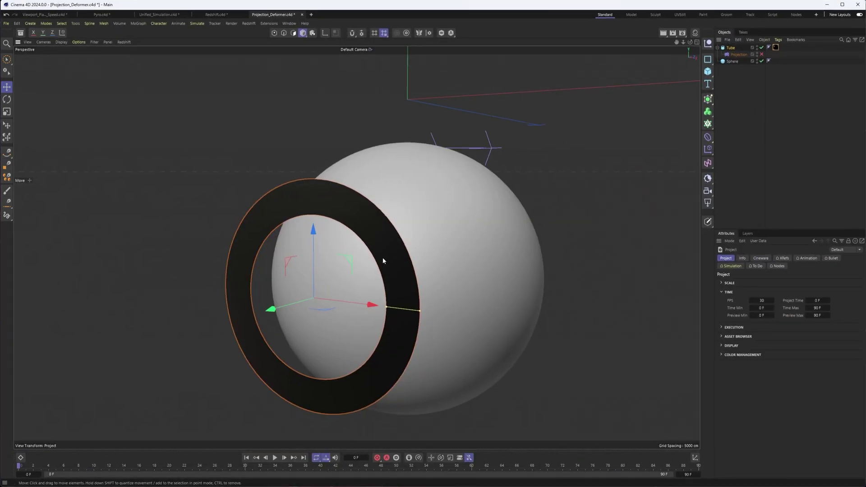
pyautogui.keyDown('alt'); pyautogui.moveTo(373, 251); pyautogui.dragTo(416, 254, button='right'); pyautogui.keyUp('alt')
pyautogui.keyDown('alt'); pyautogui.moveTo(415, 254); pyautogui.dragTo(359, 258); pyautogui.keyUp('alt')
pyautogui.moveTo(271, 281)
pyautogui.mouseDown()
pyautogui.moveTo(338, 288)
pyautogui.moveTo(245, 289)
pyautogui.moveTo(266, 286)
pyautogui.mouseUp()
pyautogui.keyDown('alt'); pyautogui.moveTo(442, 237); pyautogui.dragTo(471, 235); pyautogui.keyUp('alt')
pyautogui.click(472, 235)
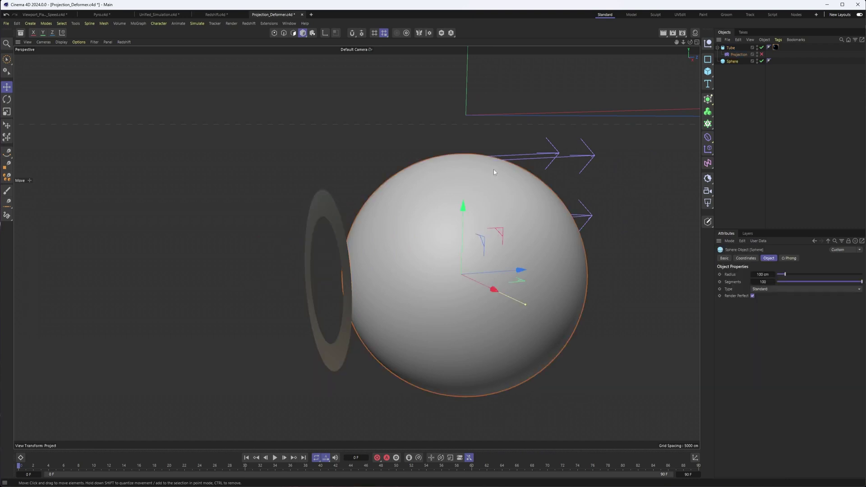
pyautogui.moveTo(699, 135)
pyautogui.keyDown('alt'); pyautogui.moveTo(328, 170); pyautogui.dragTo(344, 215); pyautogui.keyUp('alt')
pyautogui.click(339, 221)
pyautogui.click(395, 205)
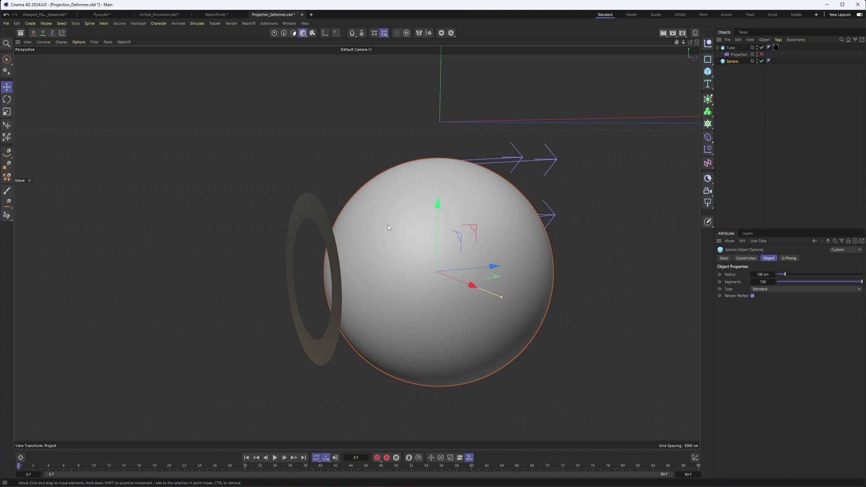
pyautogui.keyDown('alt'); pyautogui.moveTo(402, 265); pyautogui.dragTo(384, 265); pyautogui.keyUp('alt')
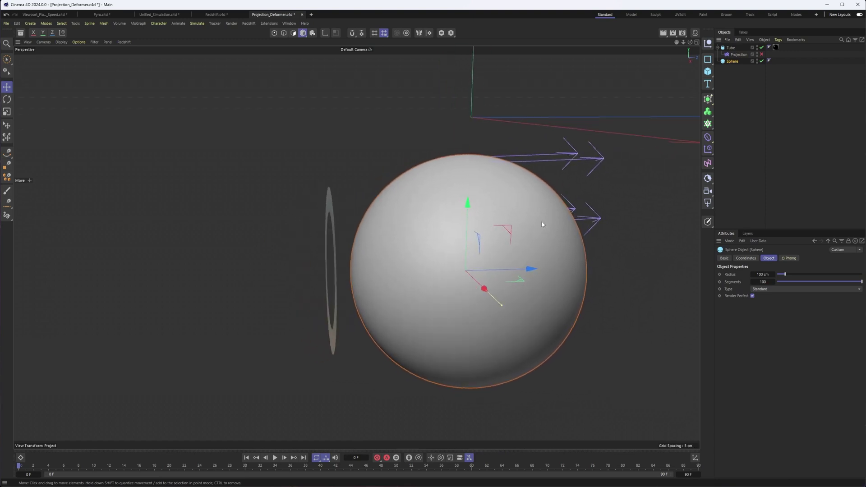
# Step: Move the existing Projection deformer away from the Sphere to a spot beside the Tube ring
pyautogui.click(738, 54)
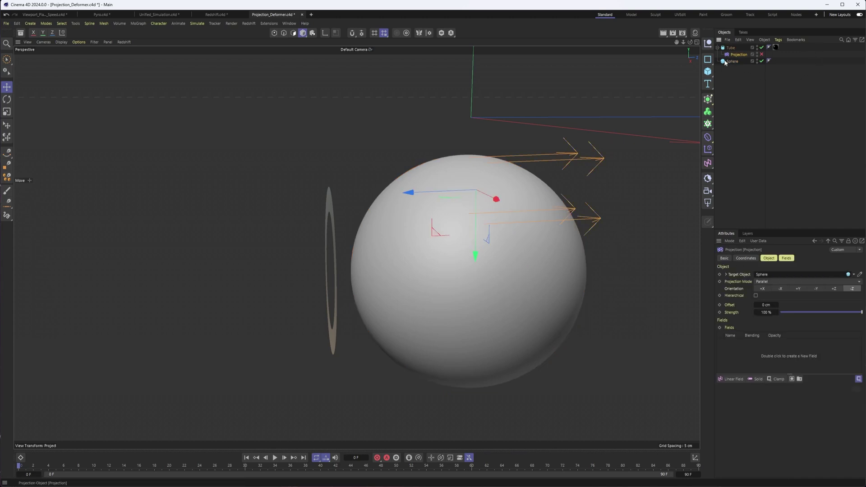
pyautogui.moveTo(496, 199); pyautogui.dragTo(414, 187)
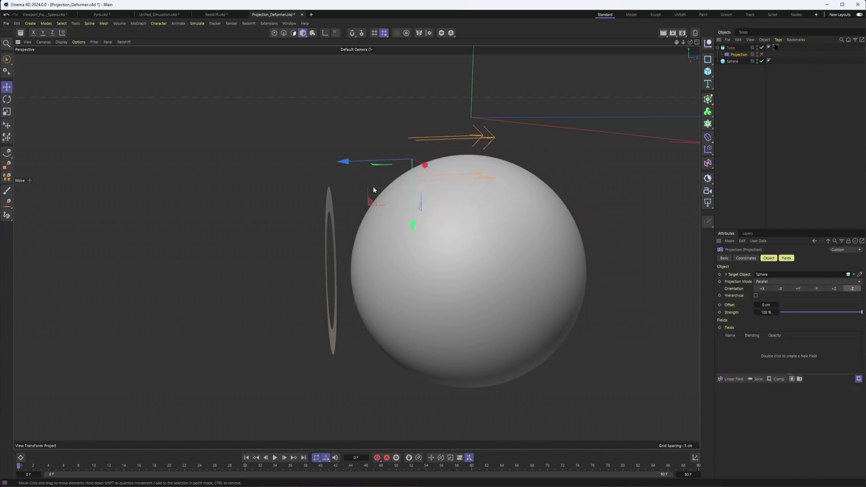
pyautogui.moveTo(345, 162); pyautogui.dragTo(244, 165)
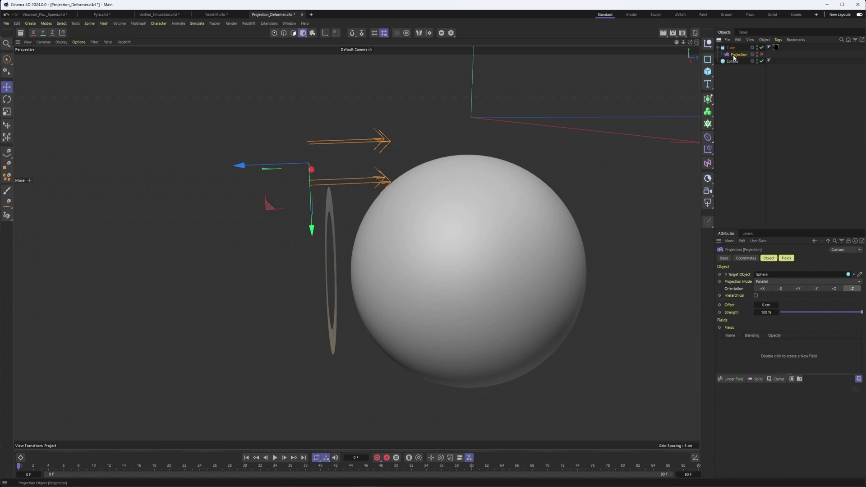
# Step: Replace the existing Projection deformer with a new one placed as a child of the Tube
pyautogui.press('Delete')
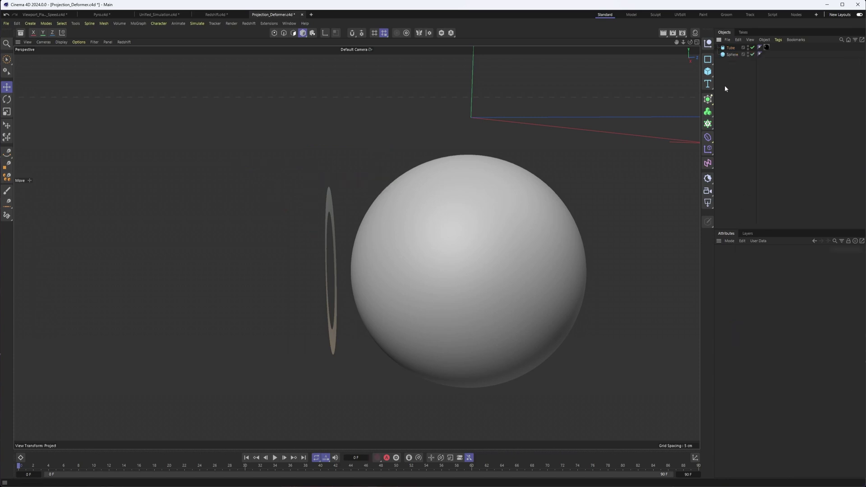
pyautogui.click(708, 142)
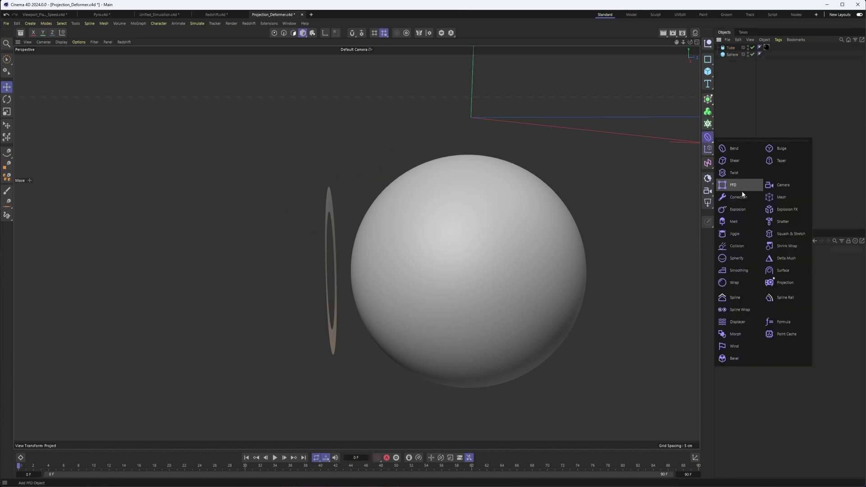
pyautogui.click(776, 282)
pyautogui.moveTo(730, 51); pyautogui.dragTo(731, 57)
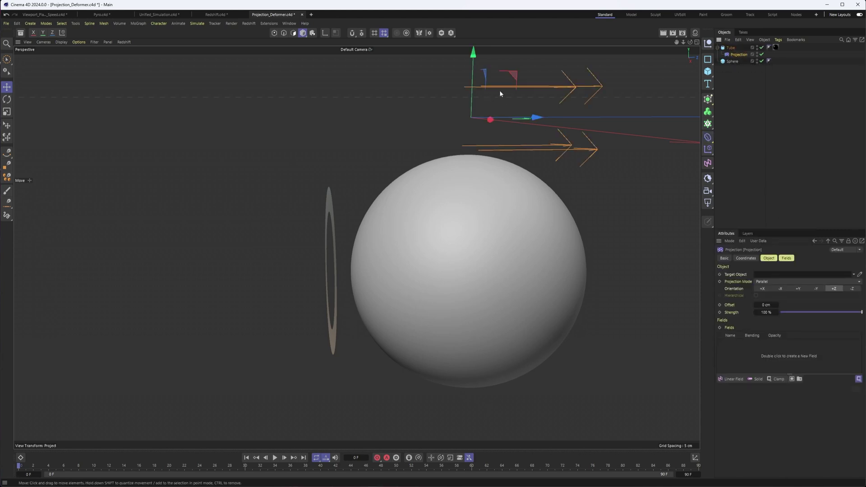
# Step: Try the +X and +Y orientations on the Projection deformer and return it to +Z
pyautogui.keyDown('alt'); pyautogui.moveTo(559, 128); pyautogui.dragTo(550, 154); pyautogui.keyUp('alt')
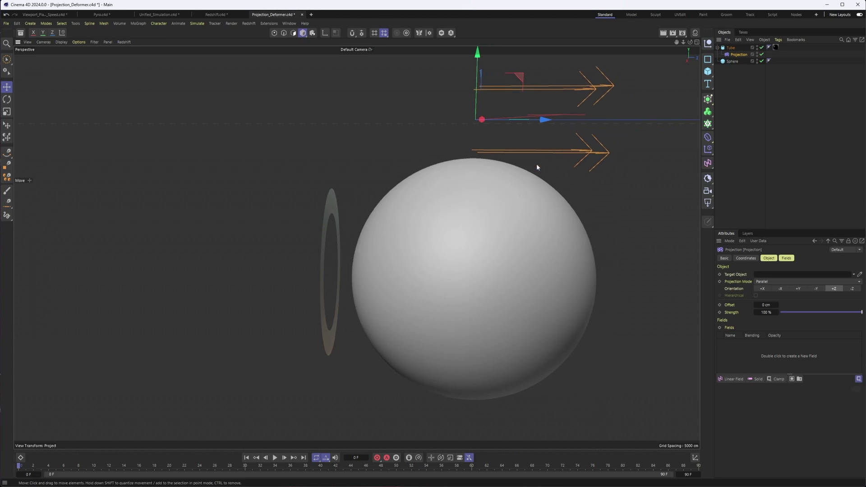
pyautogui.click(769, 258)
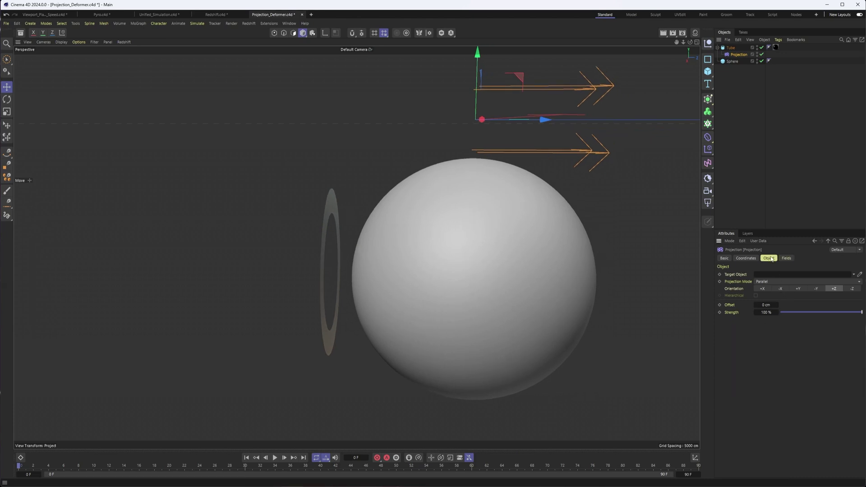
pyautogui.click(760, 289)
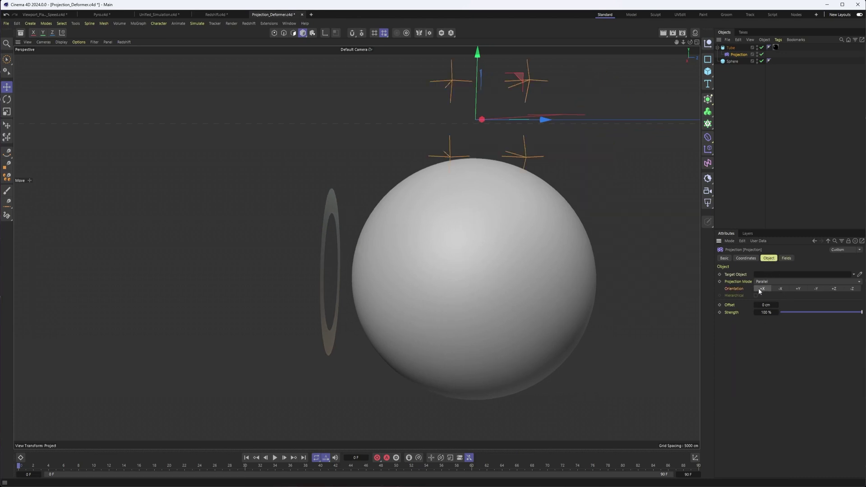
pyautogui.keyDown('alt'); pyautogui.moveTo(587, 217); pyautogui.dragTo(505, 234); pyautogui.keyUp('alt')
pyautogui.click(797, 288)
pyautogui.click(834, 289)
pyautogui.keyDown('alt'); pyautogui.moveTo(545, 246); pyautogui.dragTo(464, 247); pyautogui.keyUp('alt')
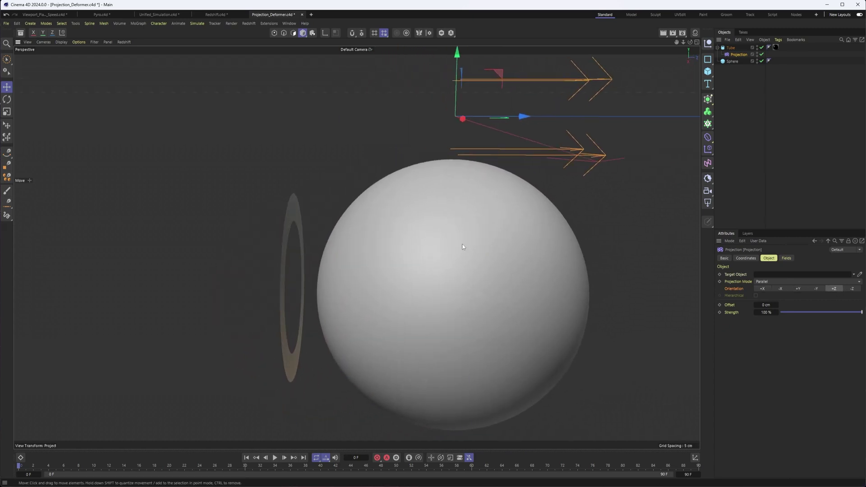
# Step: Set the Sphere as the Projection deformer's Target Object and toggle the Sphere's viewport visibility to check the projected ring
pyautogui.keyDown('alt'); pyautogui.moveTo(437, 177); pyautogui.dragTo(440, 178); pyautogui.keyUp('alt')
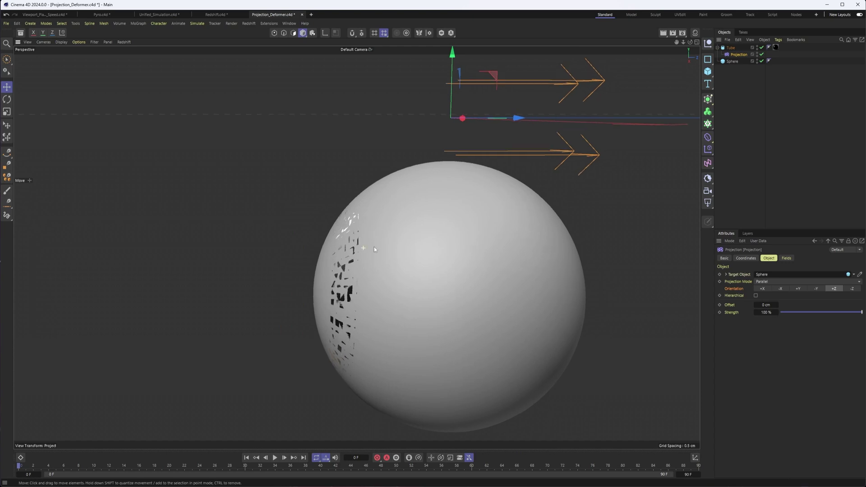
pyautogui.keyDown('alt'); pyautogui.moveTo(374, 247); pyautogui.dragTo(404, 245); pyautogui.keyUp('alt')
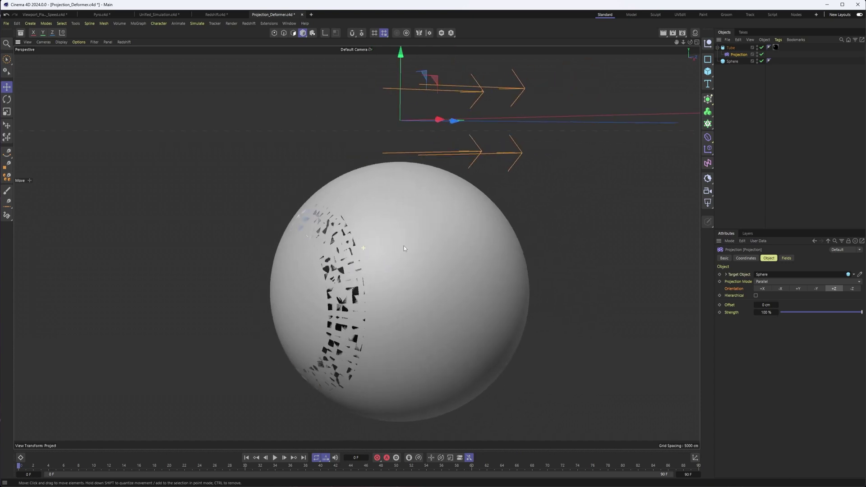
pyautogui.click(757, 61)
pyautogui.click(757, 60)
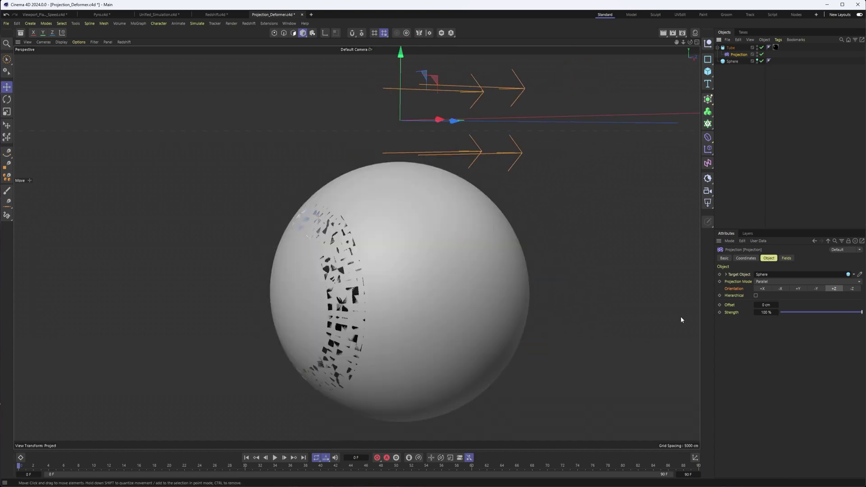
# Step: Set the Projection deformer's Offset to 1 cm and vary its Strength before returning it to 100%
pyautogui.click(777, 305)
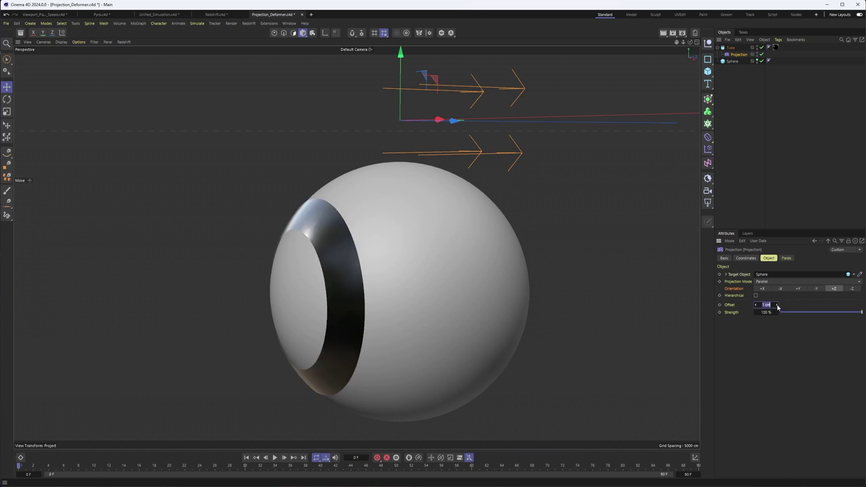
pyautogui.keyDown('alt'); pyautogui.moveTo(440, 272); pyautogui.dragTo(458, 256); pyautogui.keyUp('alt')
pyautogui.moveTo(838, 311); pyautogui.dragTo(861, 312)
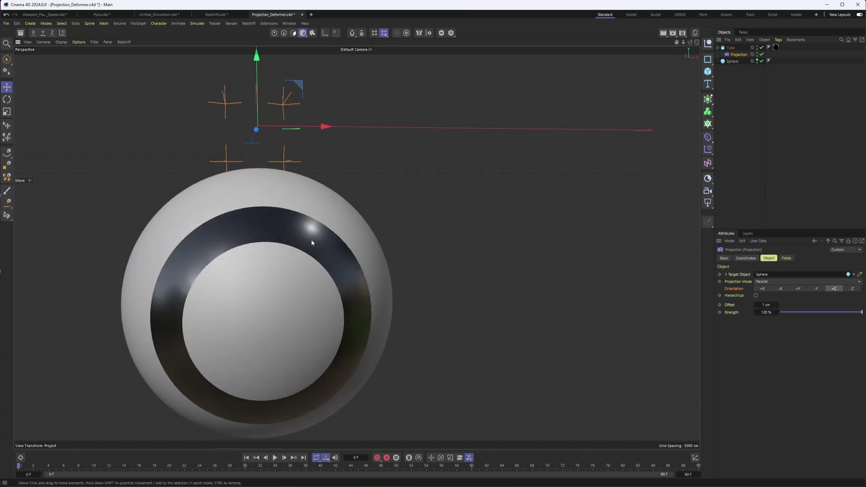
pyautogui.keyDown('alt'); pyautogui.moveTo(312, 239); pyautogui.dragTo(219, 236); pyautogui.keyUp('alt')
# Step: Add a Linear Field to the Projection deformer's Fields and clear the selection
pyautogui.click(787, 258)
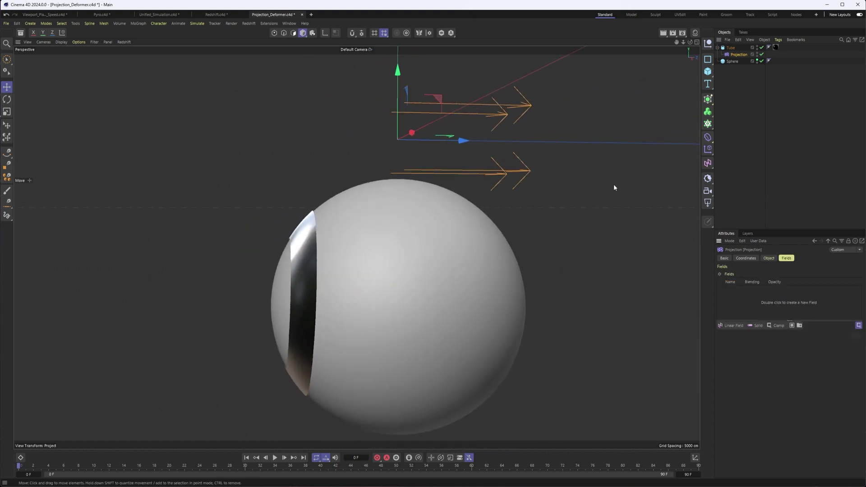
pyautogui.keyDown('alt'); pyautogui.moveTo(394, 222); pyautogui.dragTo(410, 213, button='middle'); pyautogui.keyUp('alt')
pyautogui.keyDown('alt'); pyautogui.moveTo(410, 213); pyautogui.dragTo(392, 224); pyautogui.keyUp('alt')
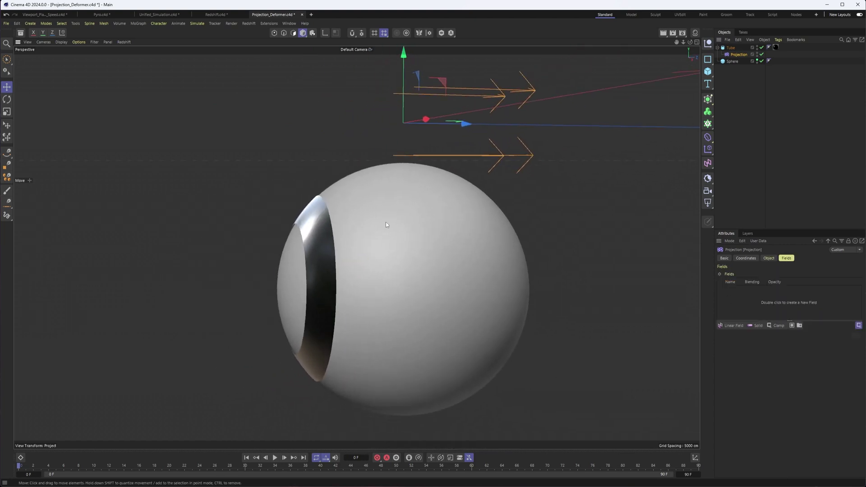
pyautogui.click(731, 325)
pyautogui.keyDown('alt'); pyautogui.moveTo(406, 288); pyautogui.dragTo(423, 209); pyautogui.keyUp('alt')
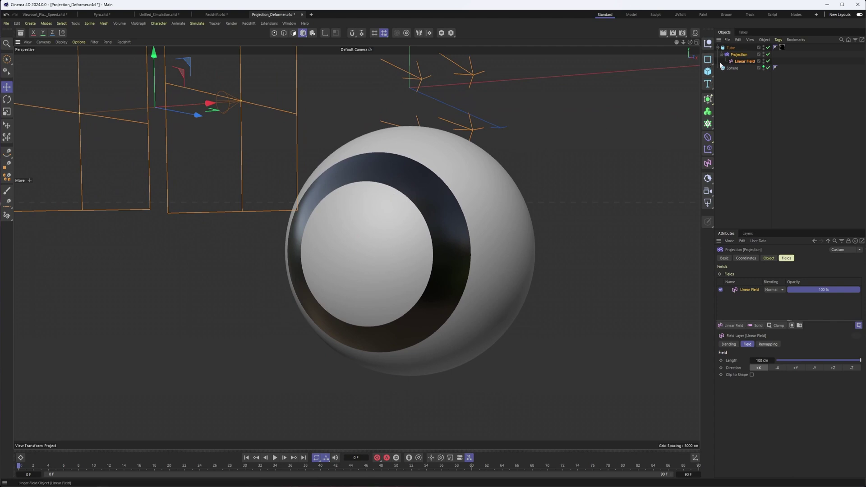
pyautogui.click(435, 96)
pyautogui.keyDown('alt'); pyautogui.moveTo(467, 222); pyautogui.dragTo(398, 235); pyautogui.keyUp('alt')
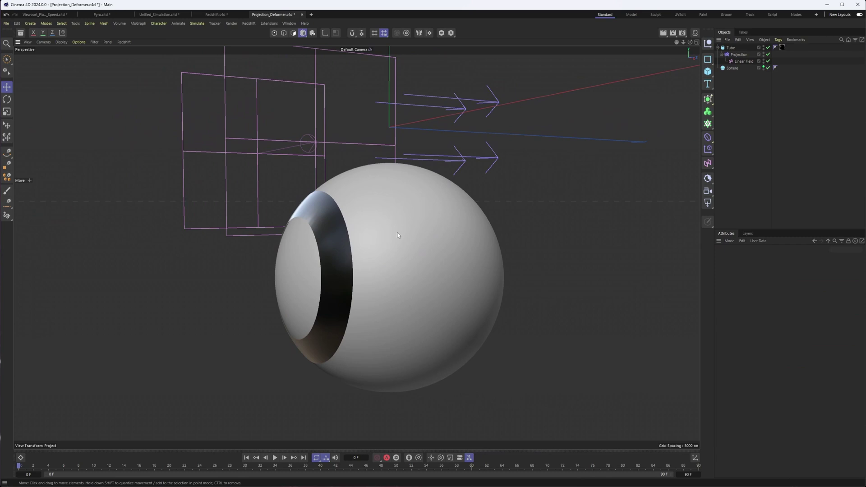
pyautogui.moveTo(352, 245)
pyautogui.keyDown('alt'); pyautogui.mouseDown()
pyautogui.moveTo(362, 240)
pyautogui.moveTo(374, 269)
pyautogui.moveTo(383, 257)
pyautogui.moveTo(372, 256)
pyautogui.moveTo(364, 234)
pyautogui.mouseUp(); pyautogui.keyUp('alt')
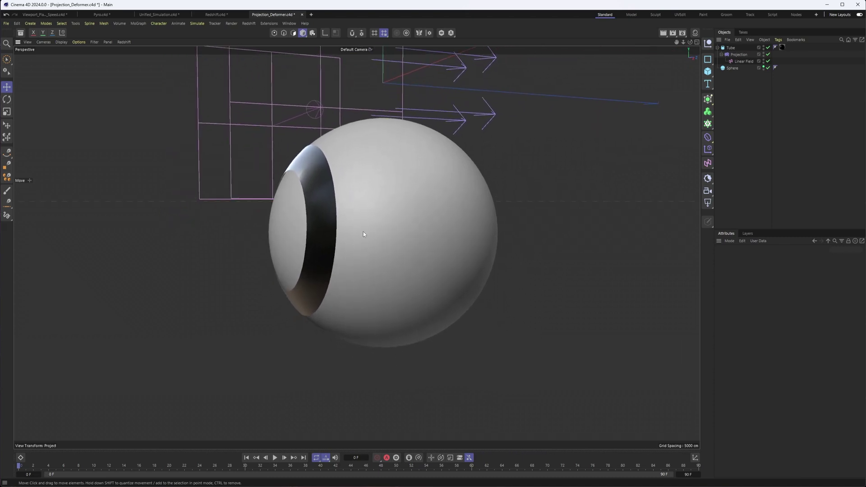